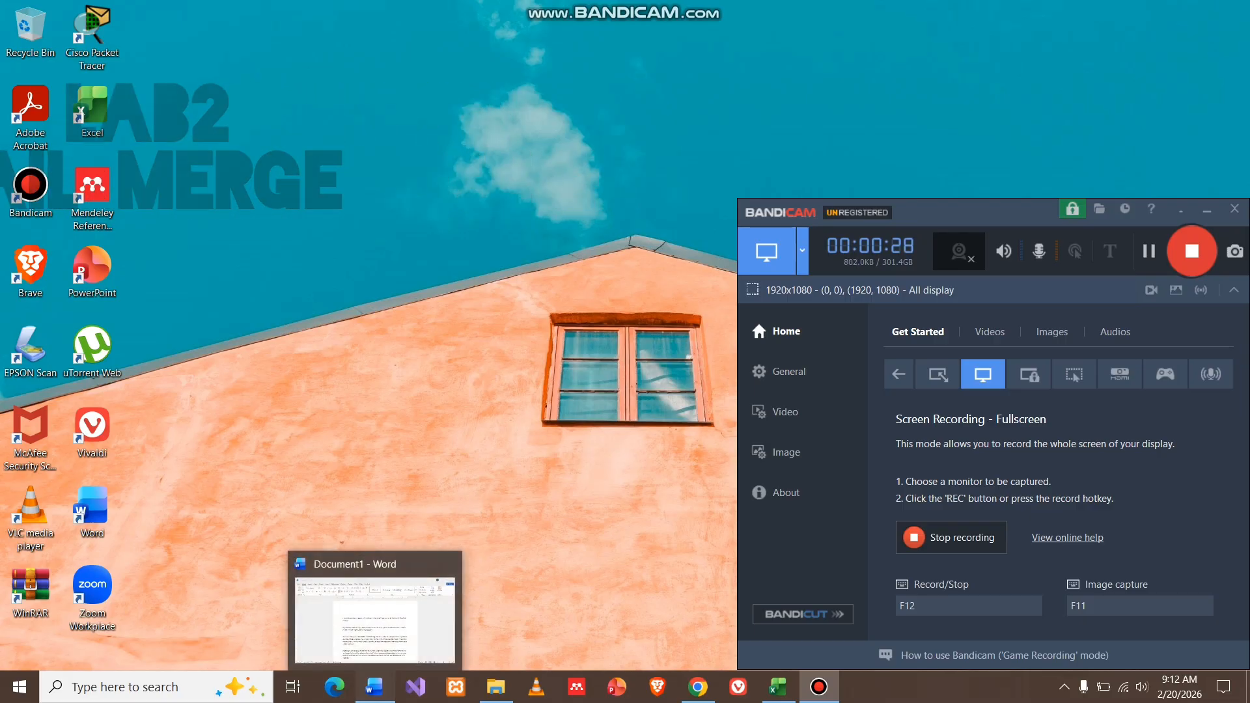
Bring the Document1 cover letter in Word to the front from the taskbar.
left_click(374, 687)
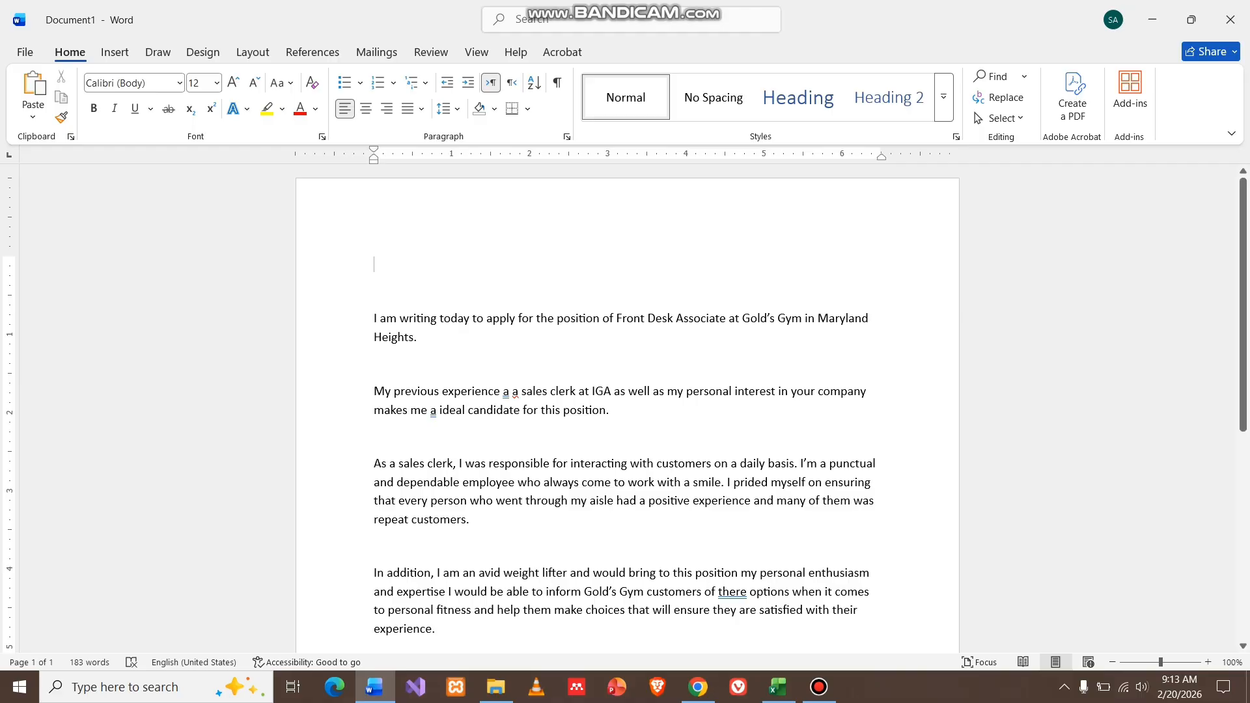
Scroll down the cover letter to check the signature, then return to the top.
scroll(626, 413, "up", 1)
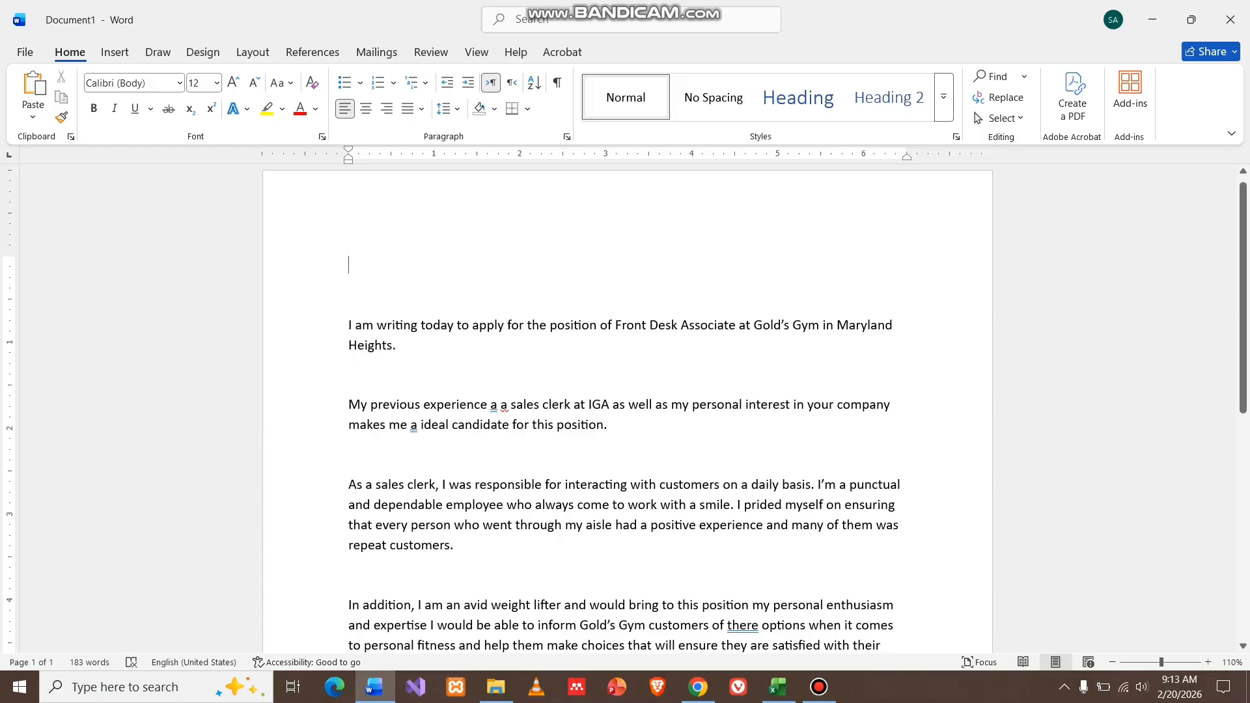
scroll(627, 408, "down", 5)
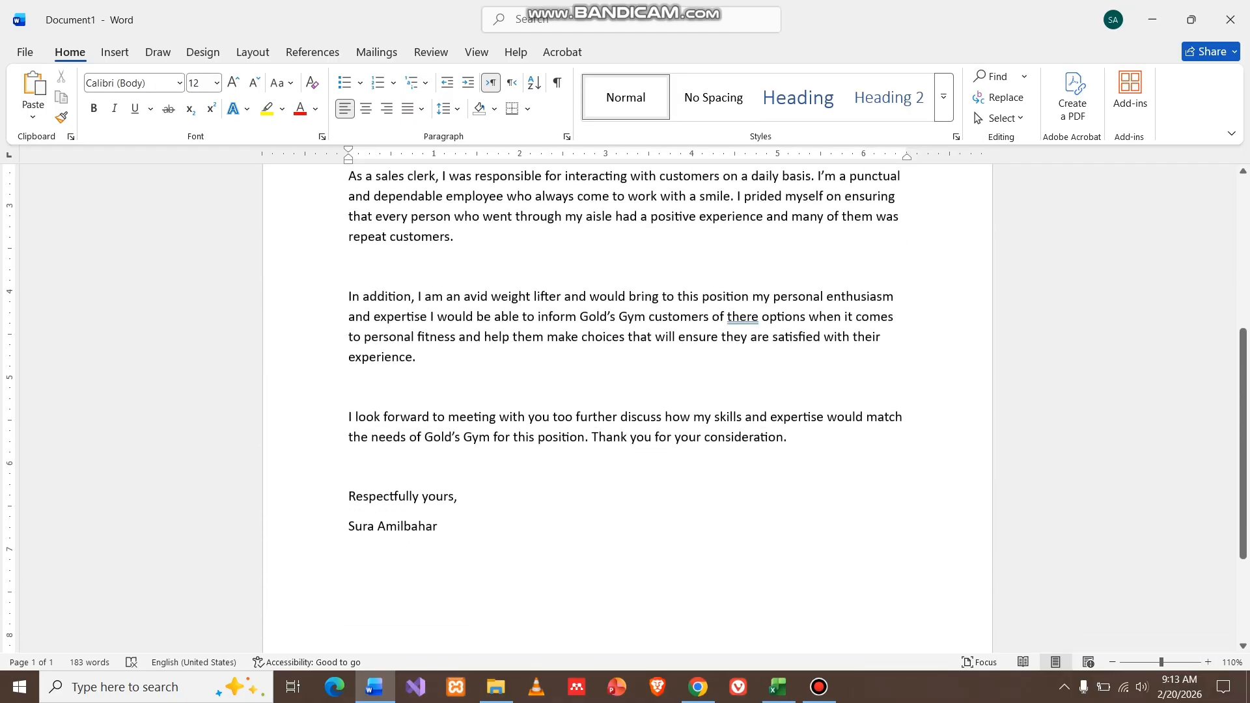
scroll(627, 408, "up", 5)
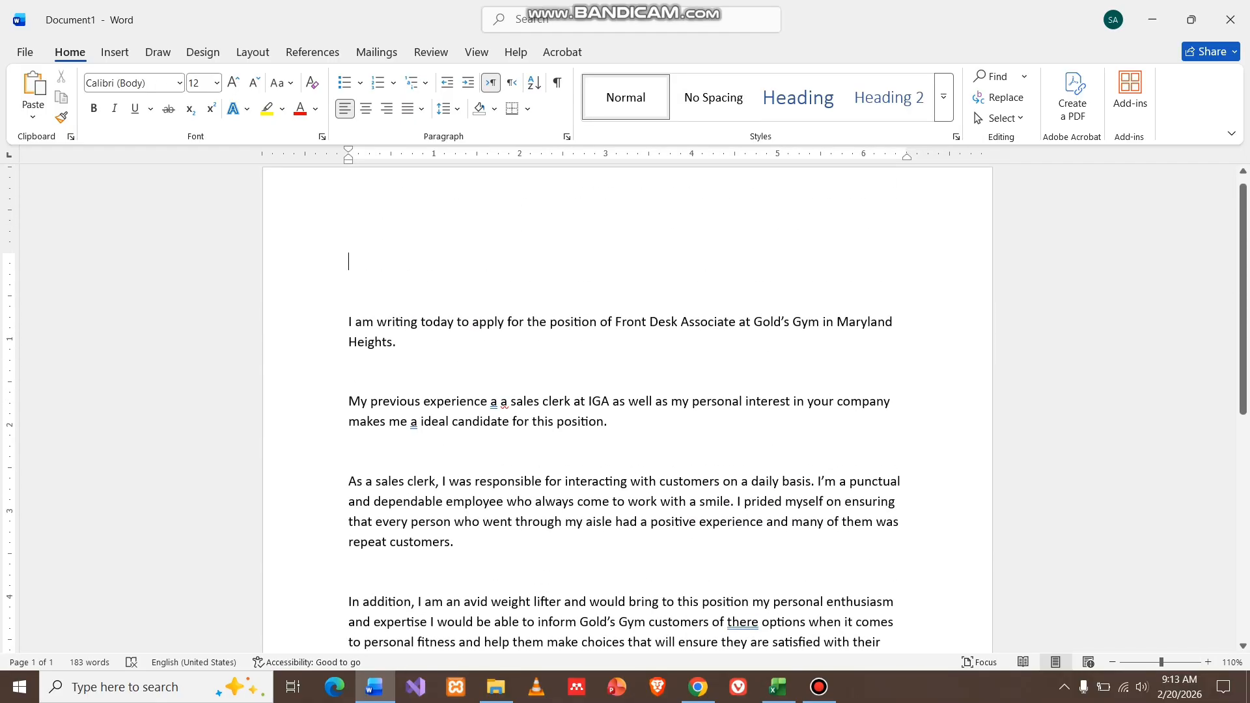
Type header lines 'Name position', 'Address', 'Contact no.' and, after a blank line, 'greetings'.
type("n")
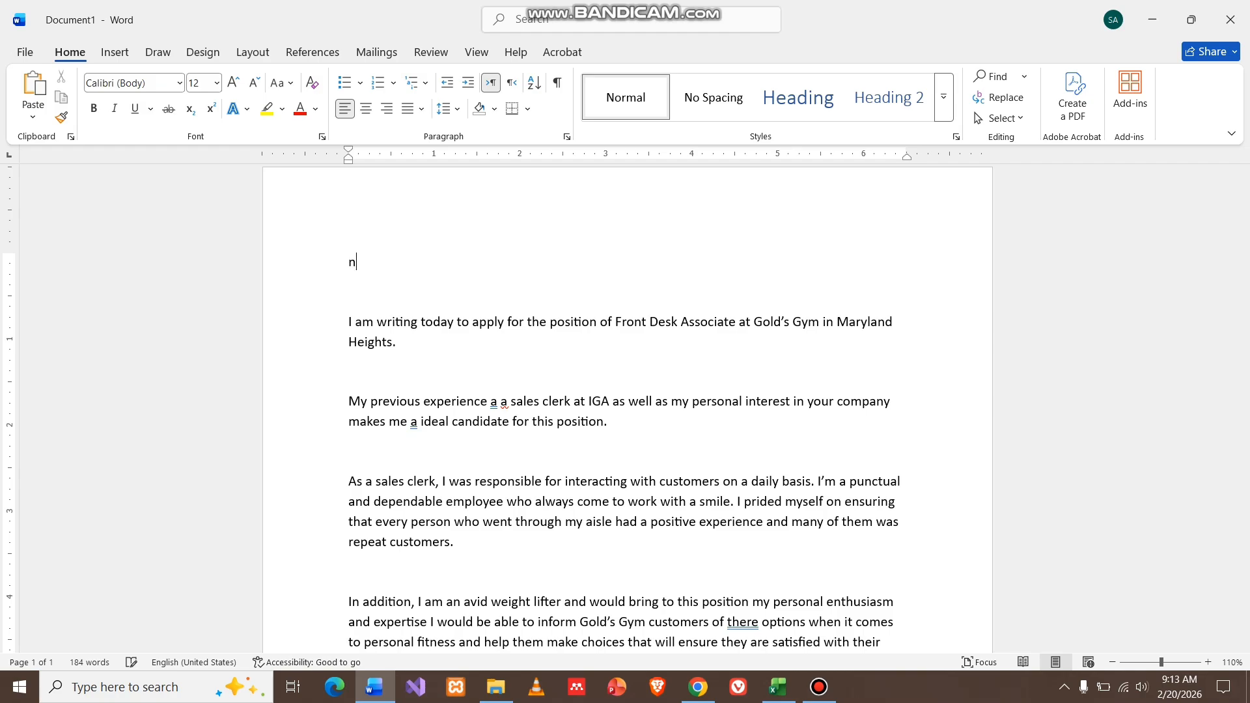
type("ame position")
key("Return")
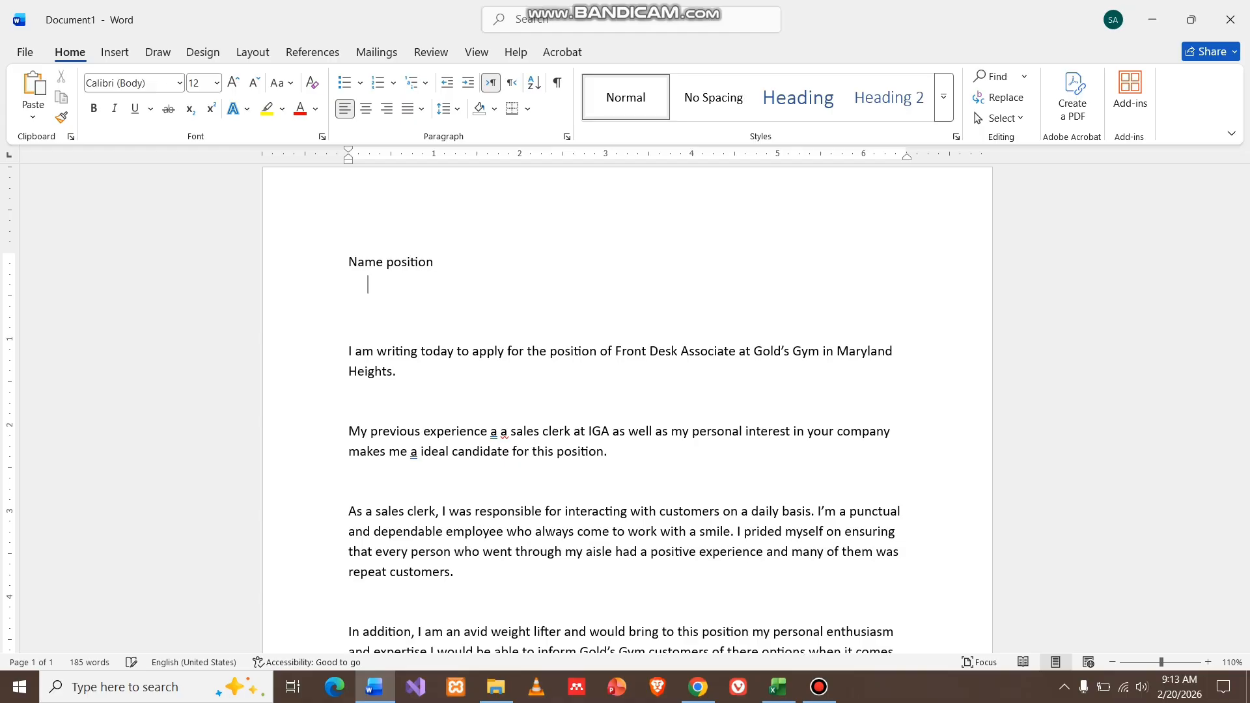
type("address")
key("Return")
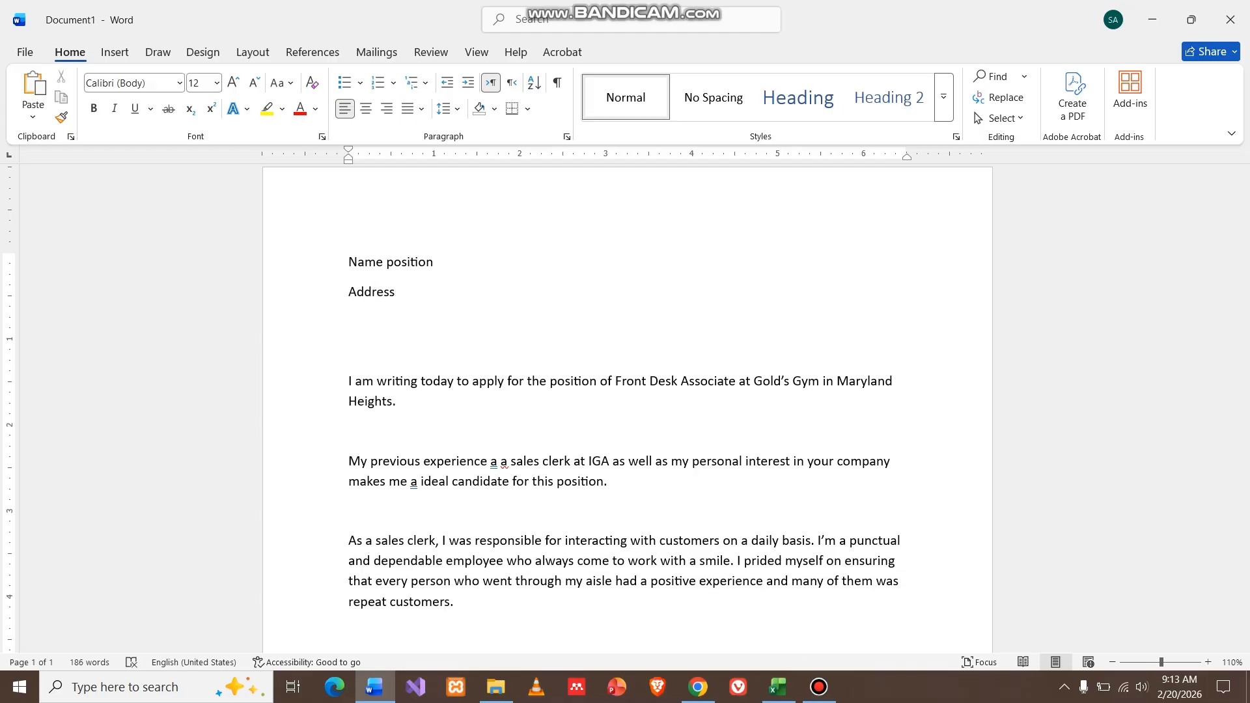
type("contact no.")
key("Return")
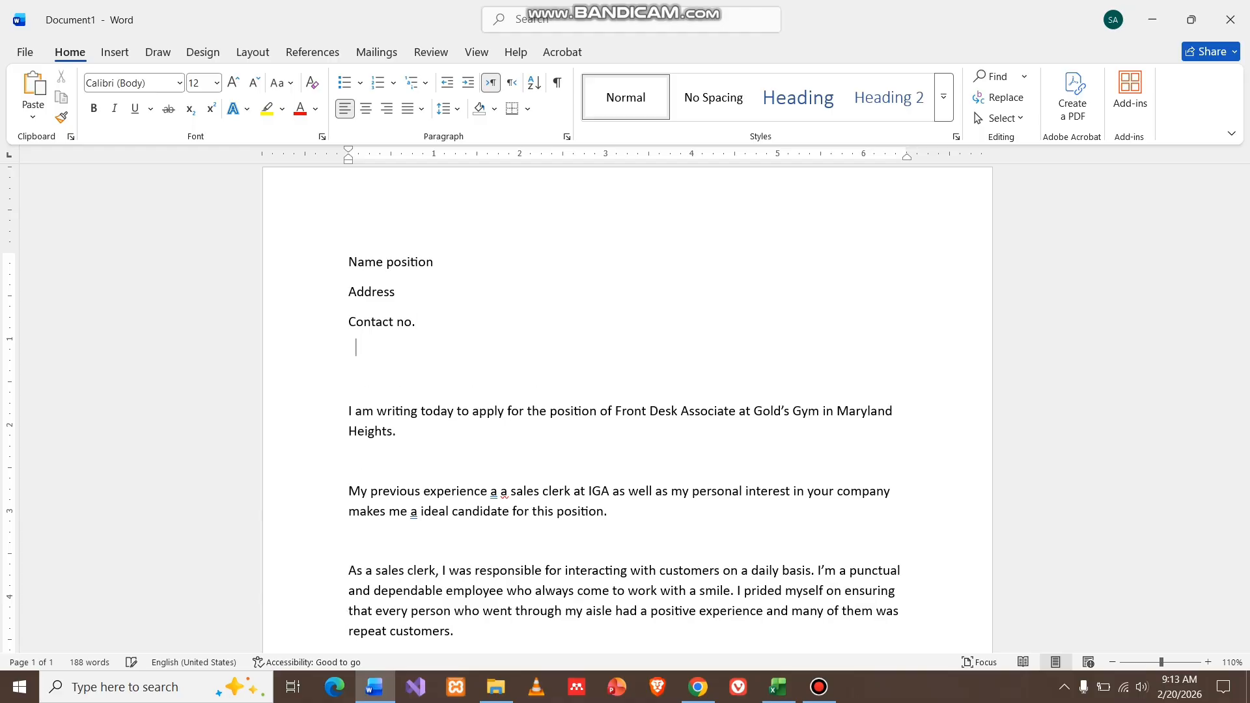
key("Return")
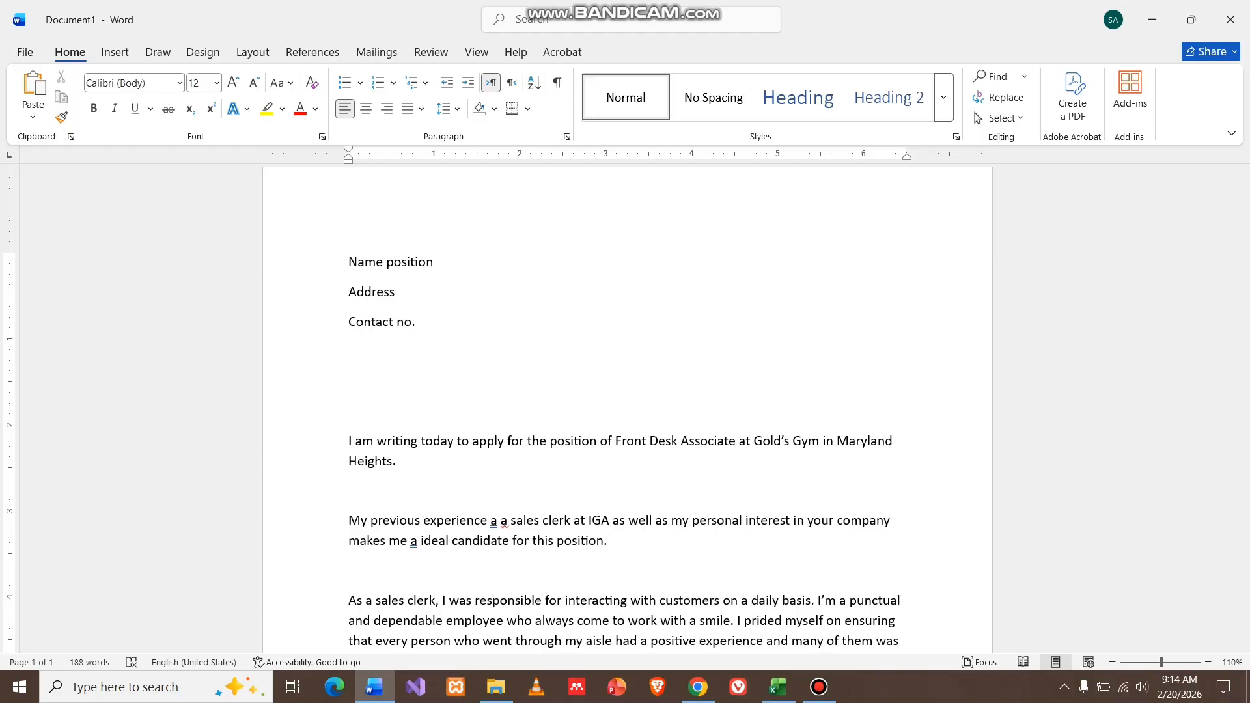
type("greetings")
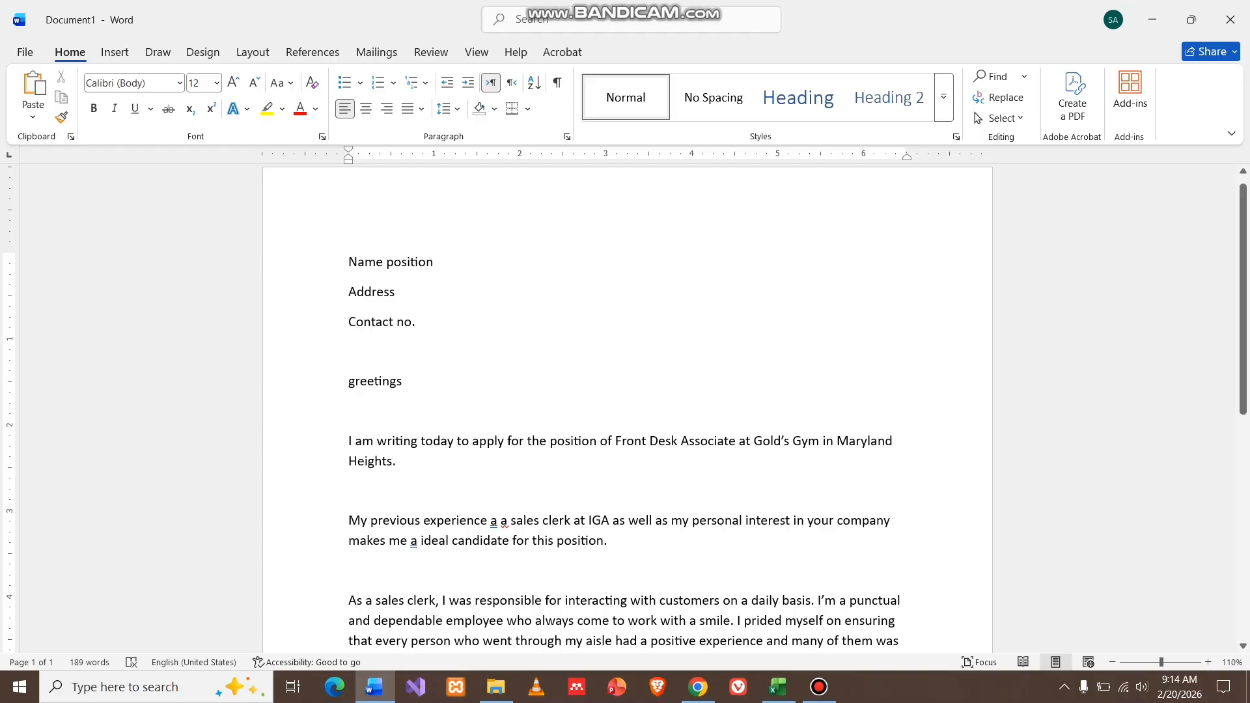
Switch to the Mail Merge Contact List workbook in Excel and zoom to 120%.
left_click(778, 687)
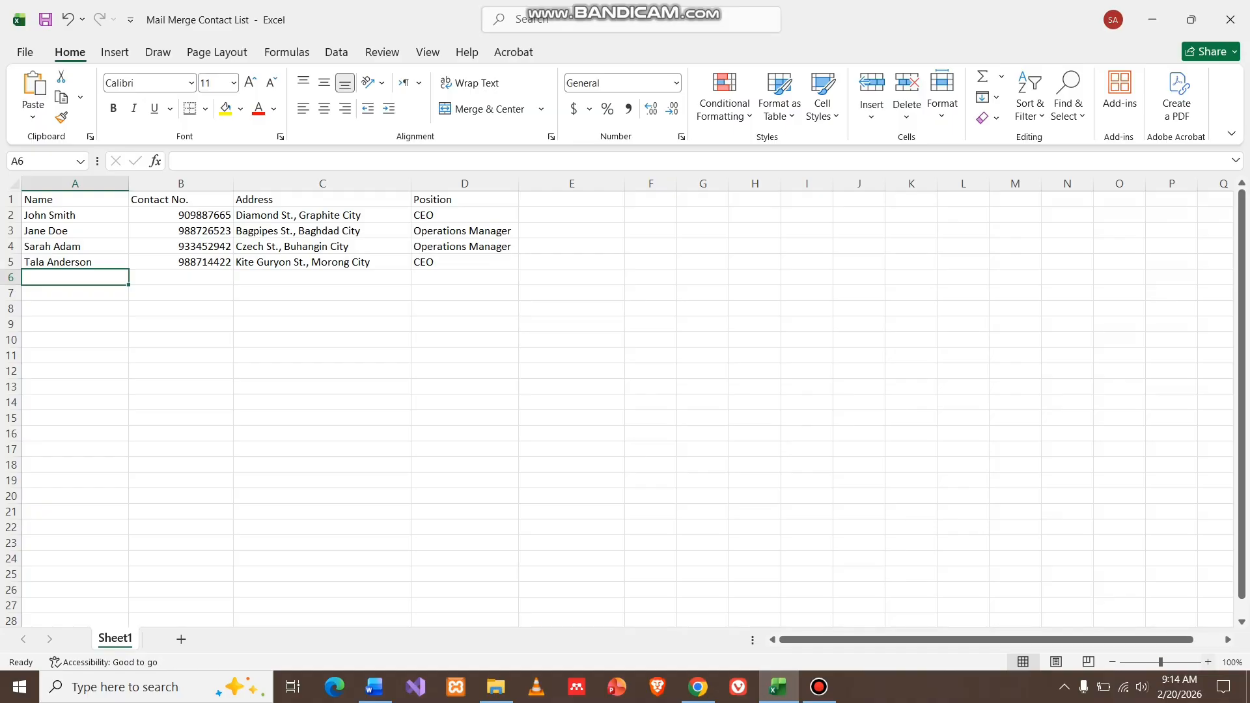
left_click(1207, 662)
left_click(1207, 662)
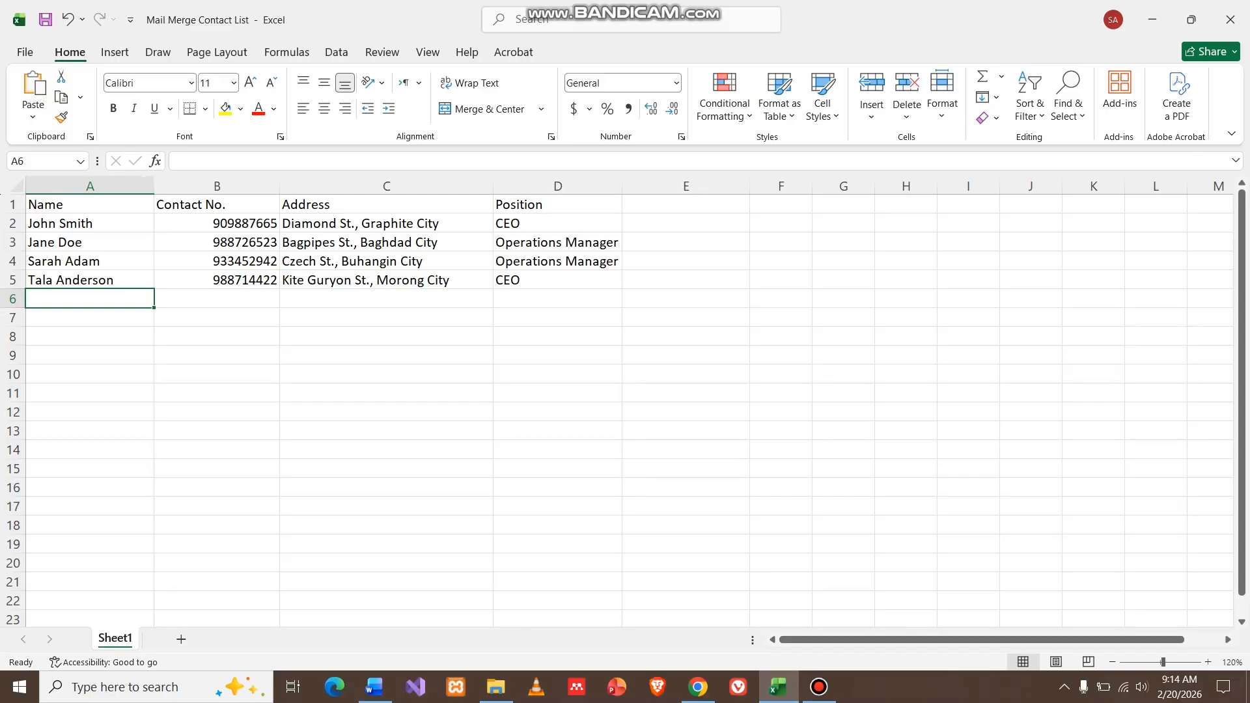
Center-align the contact table A1:D6 and review its four column headers.
left_click_drag(90, 204, 558, 298)
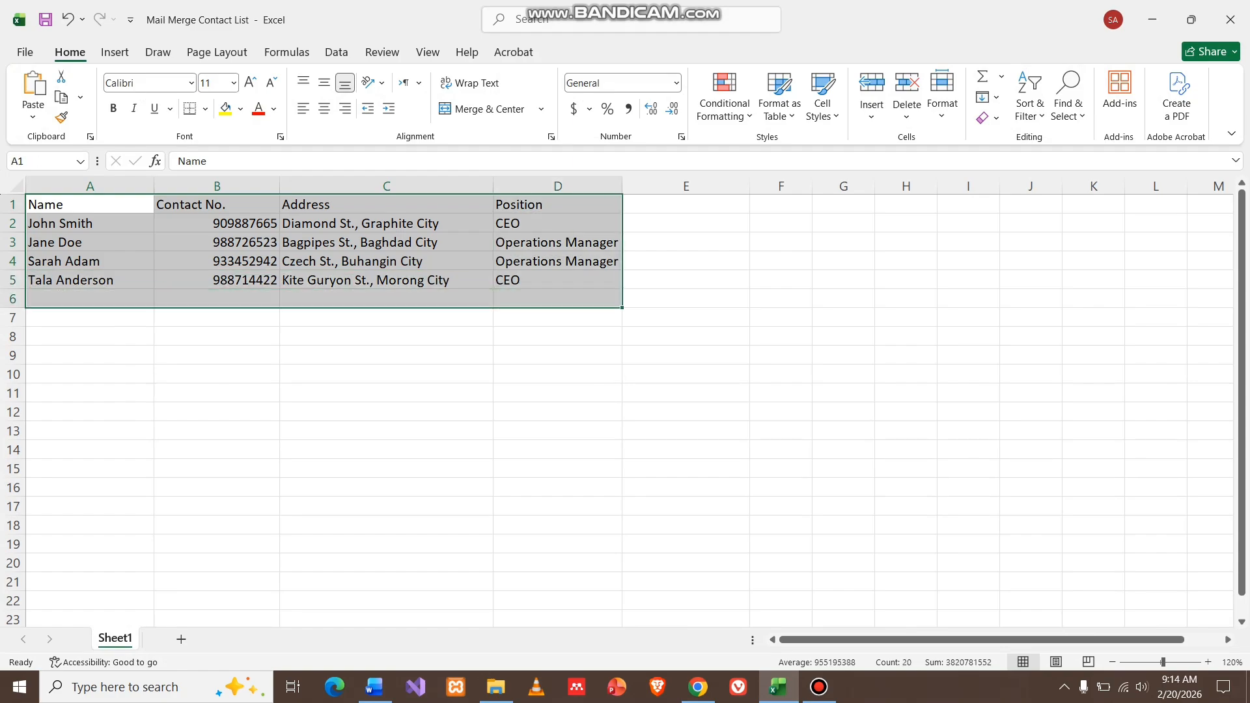
left_click(325, 109)
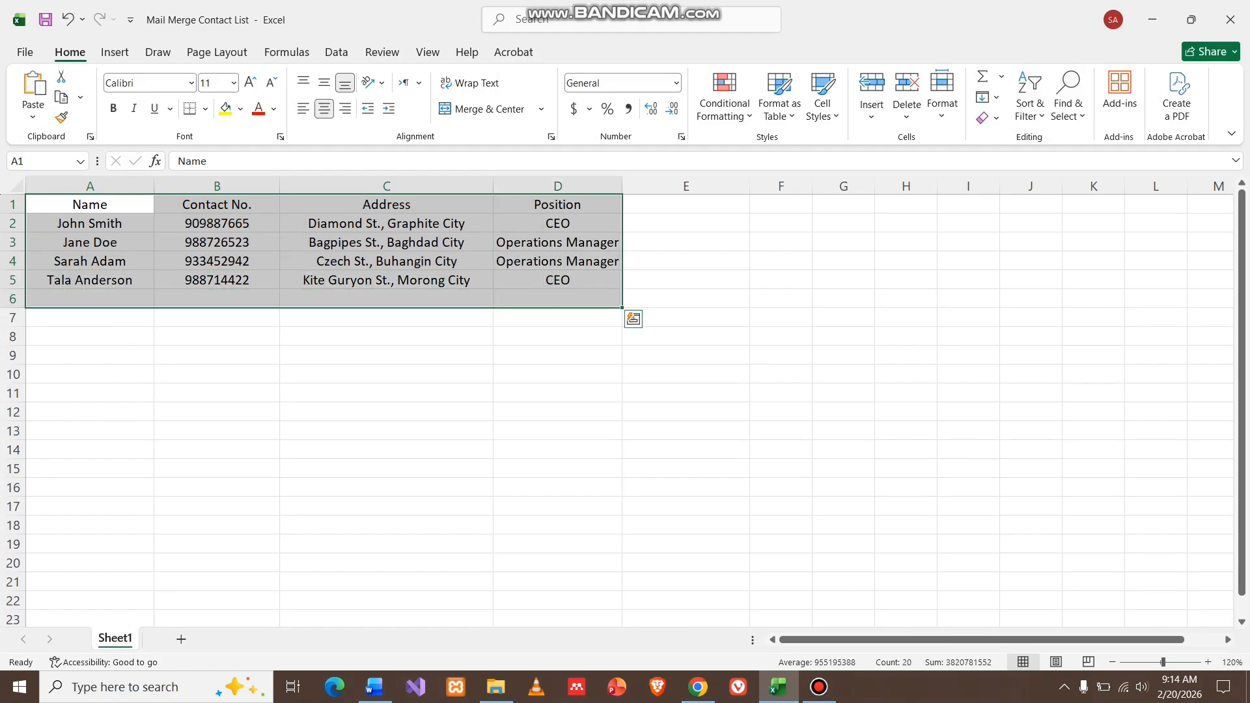
left_click(387, 450)
left_click(90, 204)
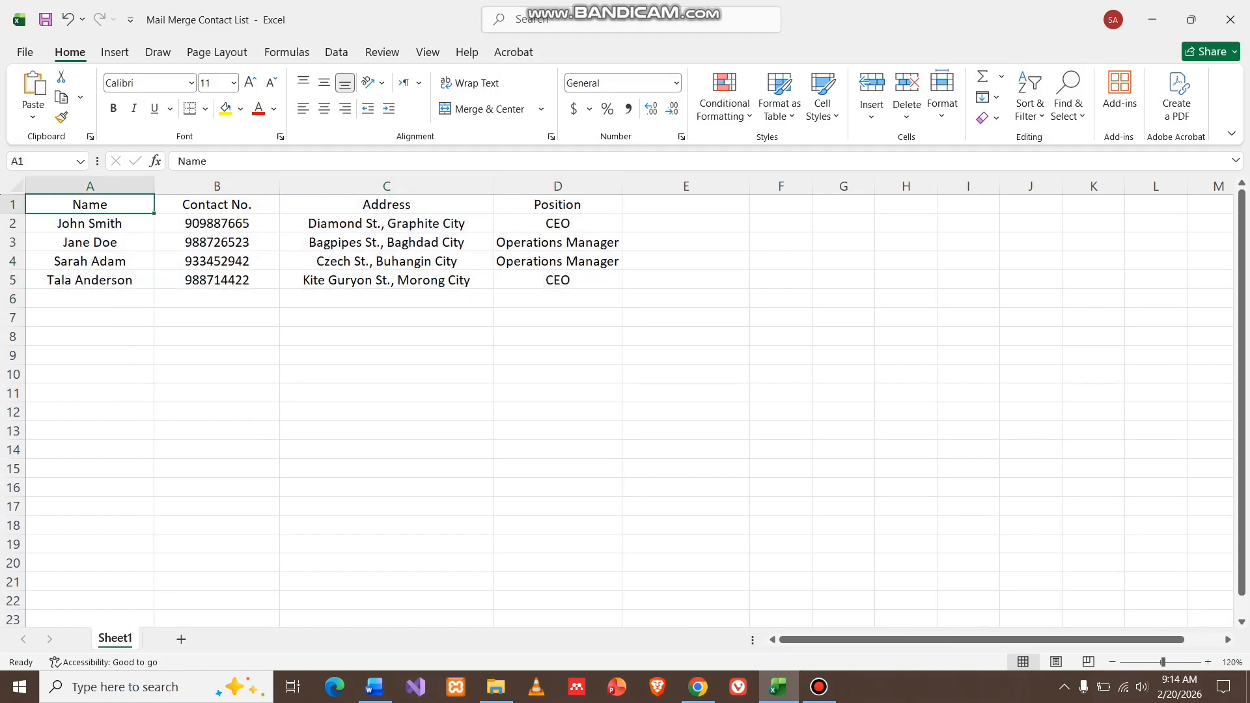
left_click(216, 204)
left_click(387, 204)
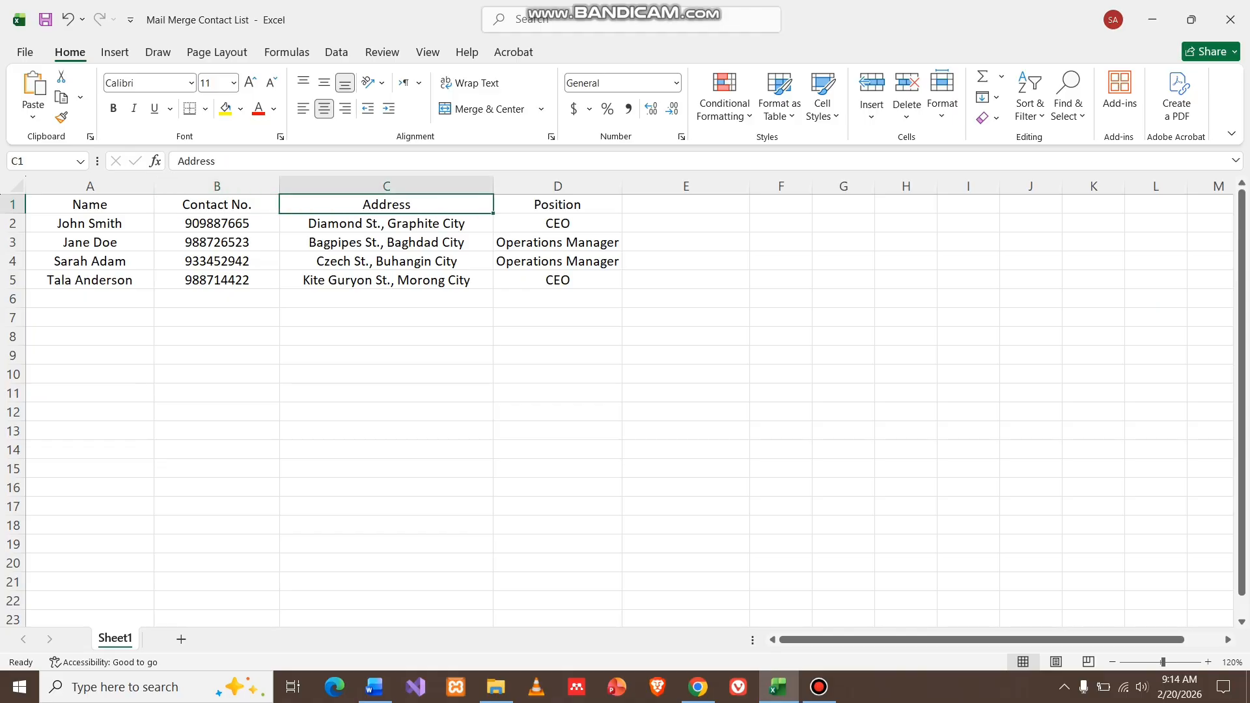
left_click(558, 205)
Add a new contact in row 6 with the person's name and corrected contact number.
left_click(90, 299)
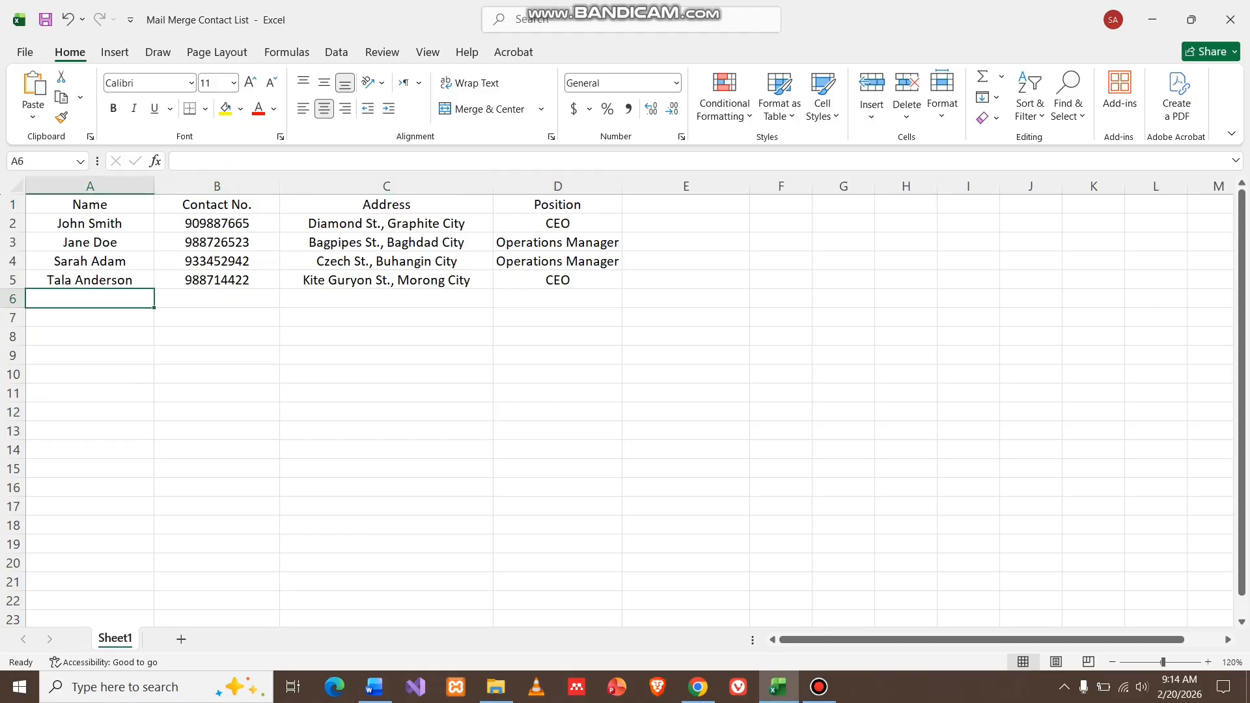
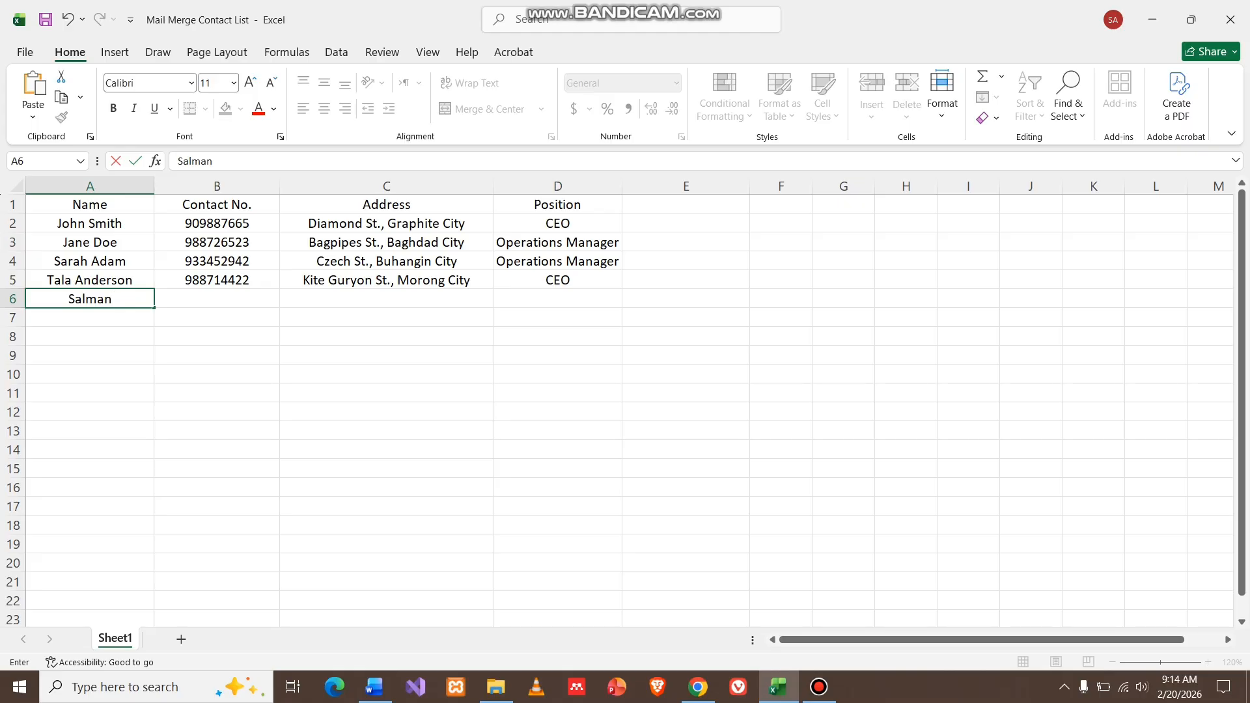
key("Tab")
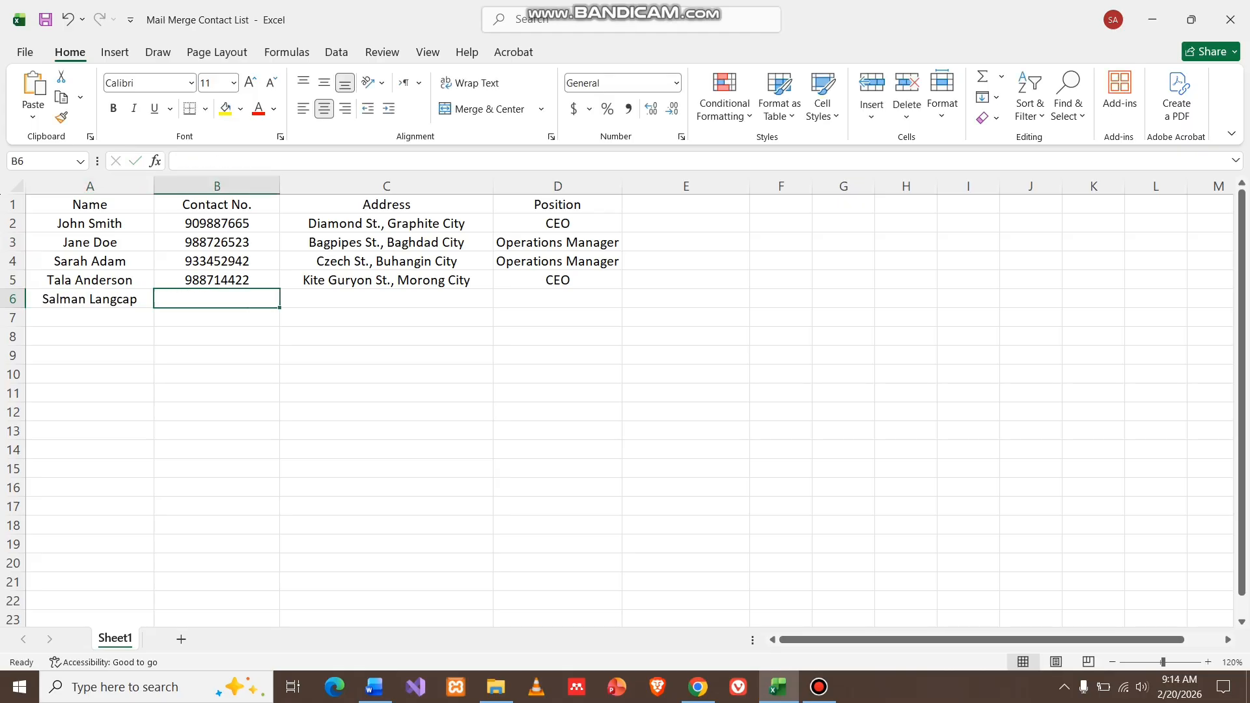
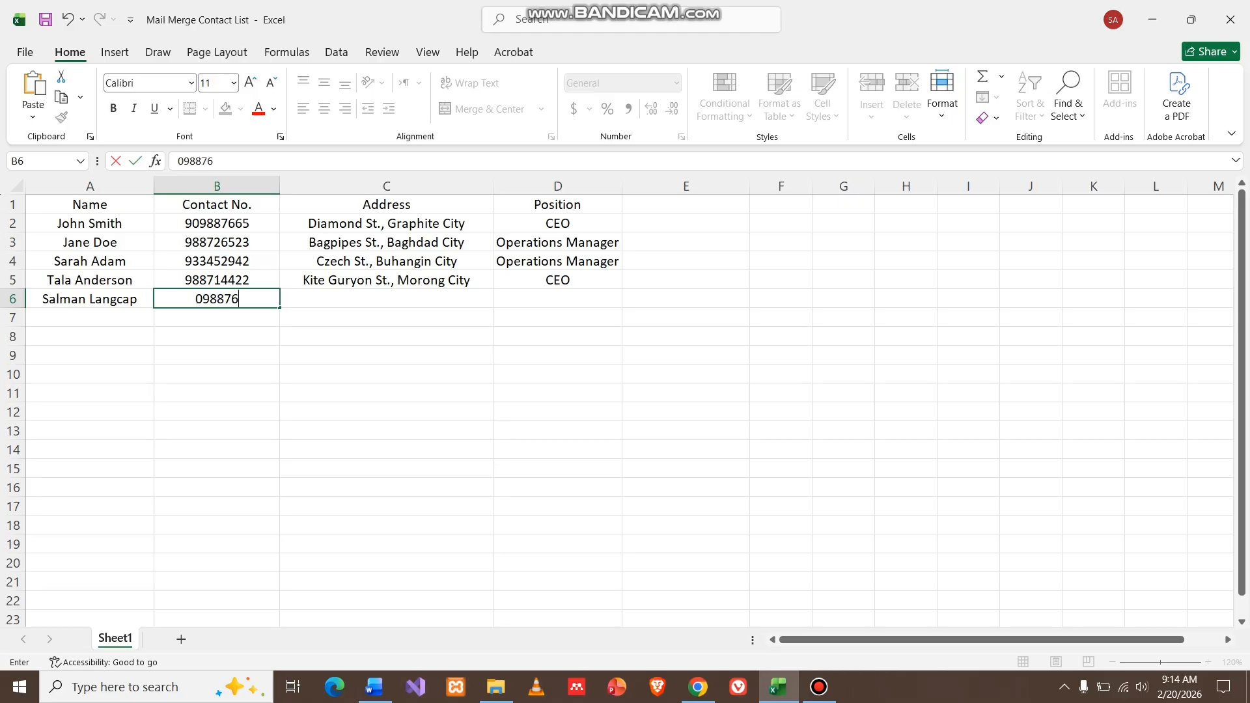
key("Tab")
key("Left")
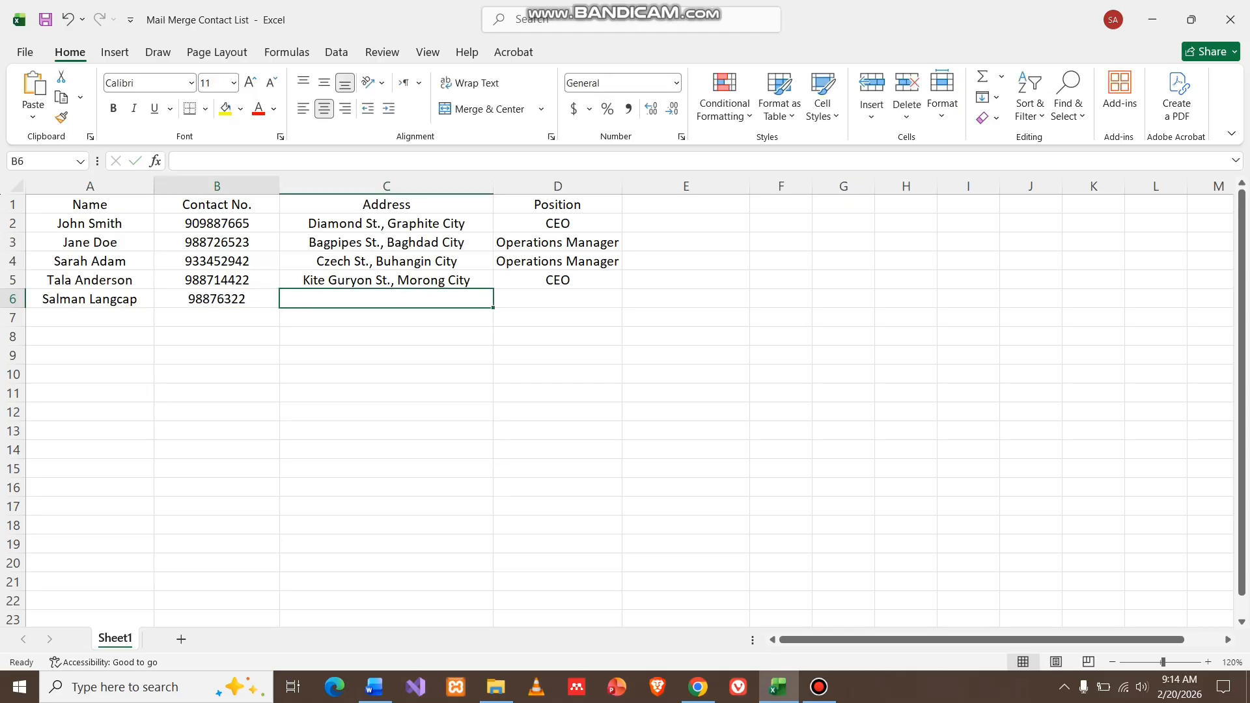
key("F2")
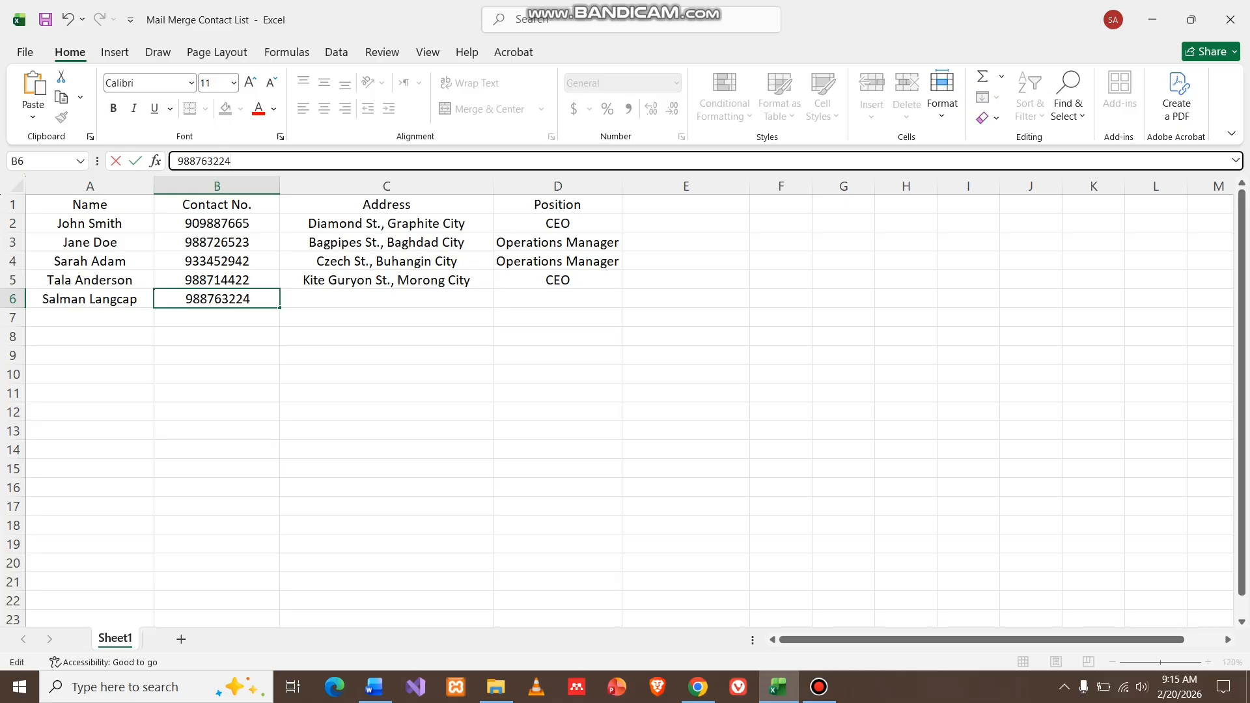
key("Tab")
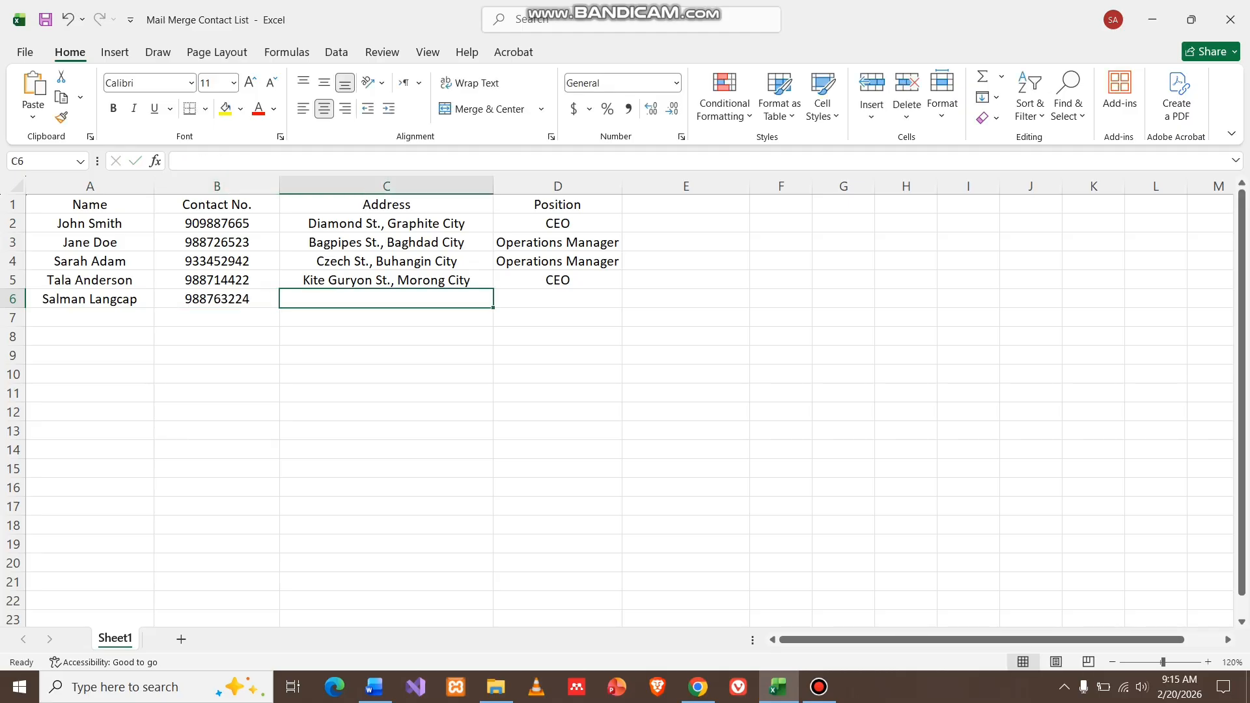
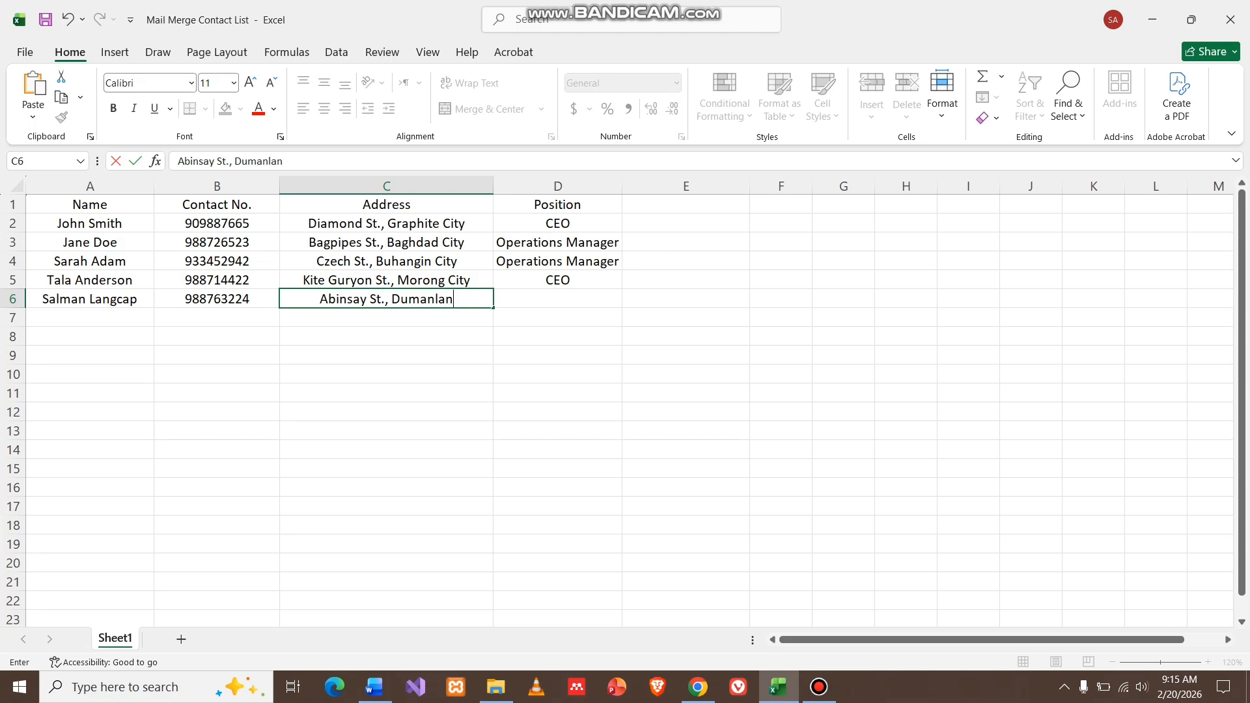
Fill in row 6's address and set its position to COO.
key("BackSpace")
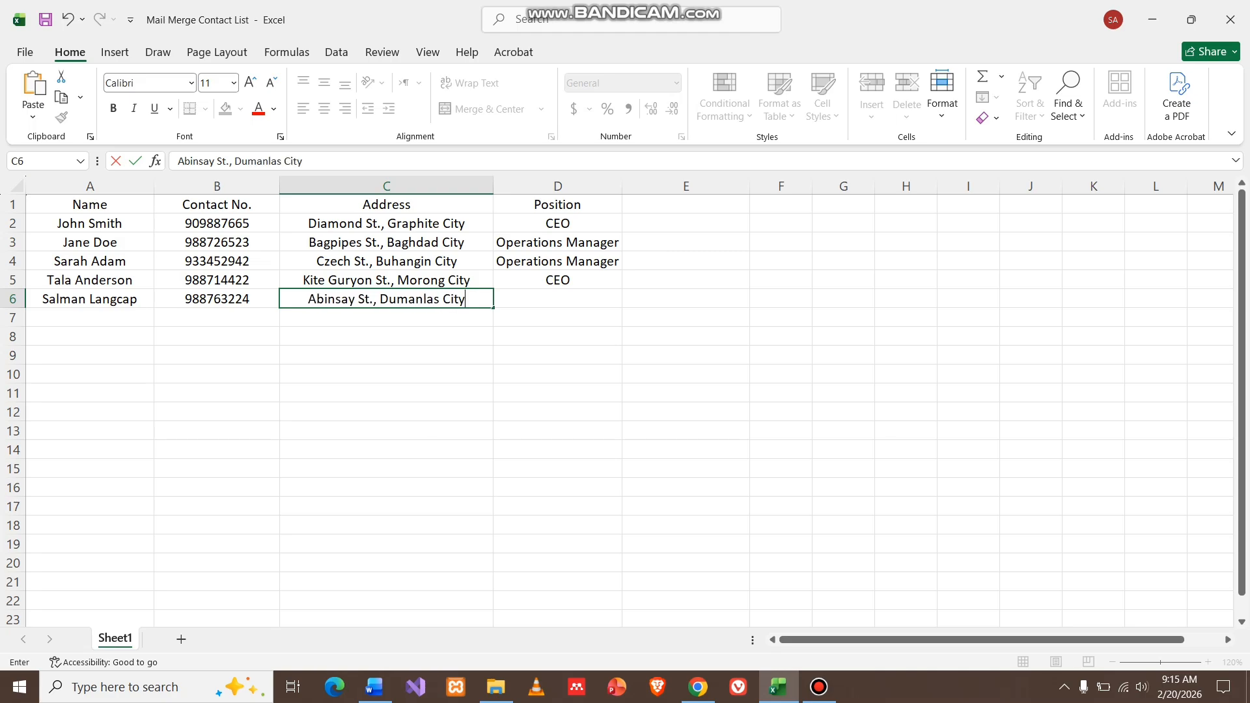
key("Tab")
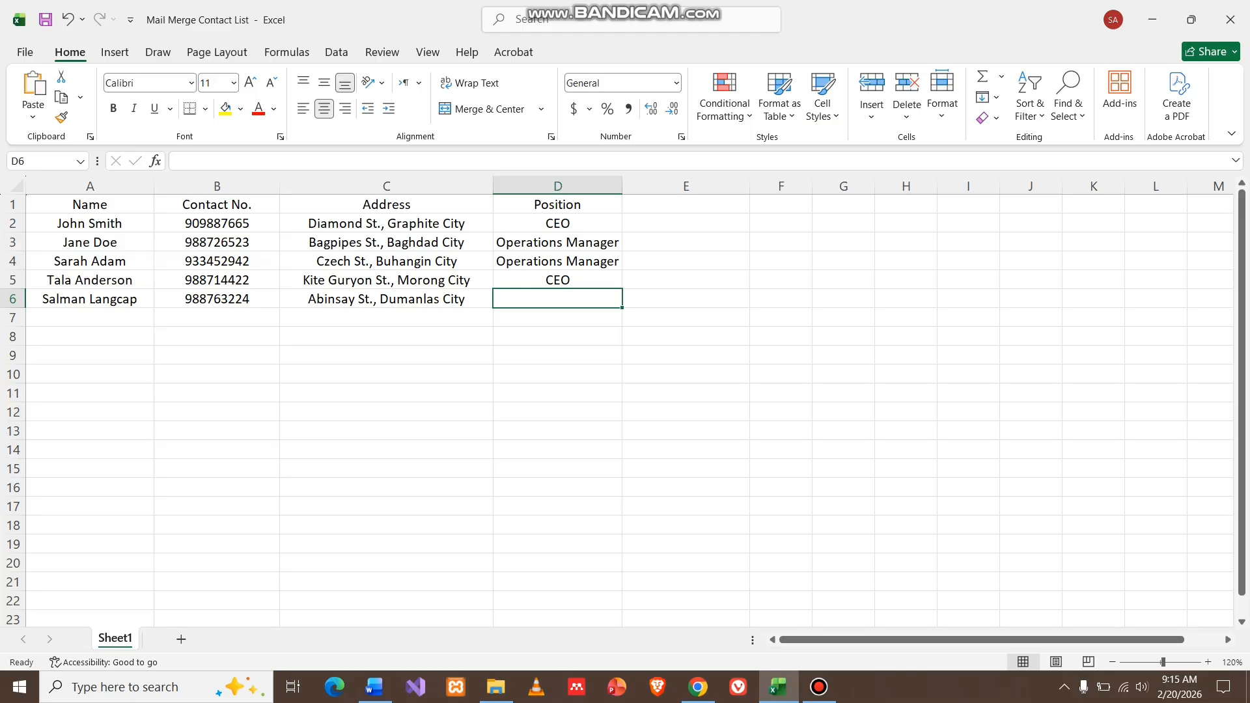
key("BackSpace")
key("BackSpace")
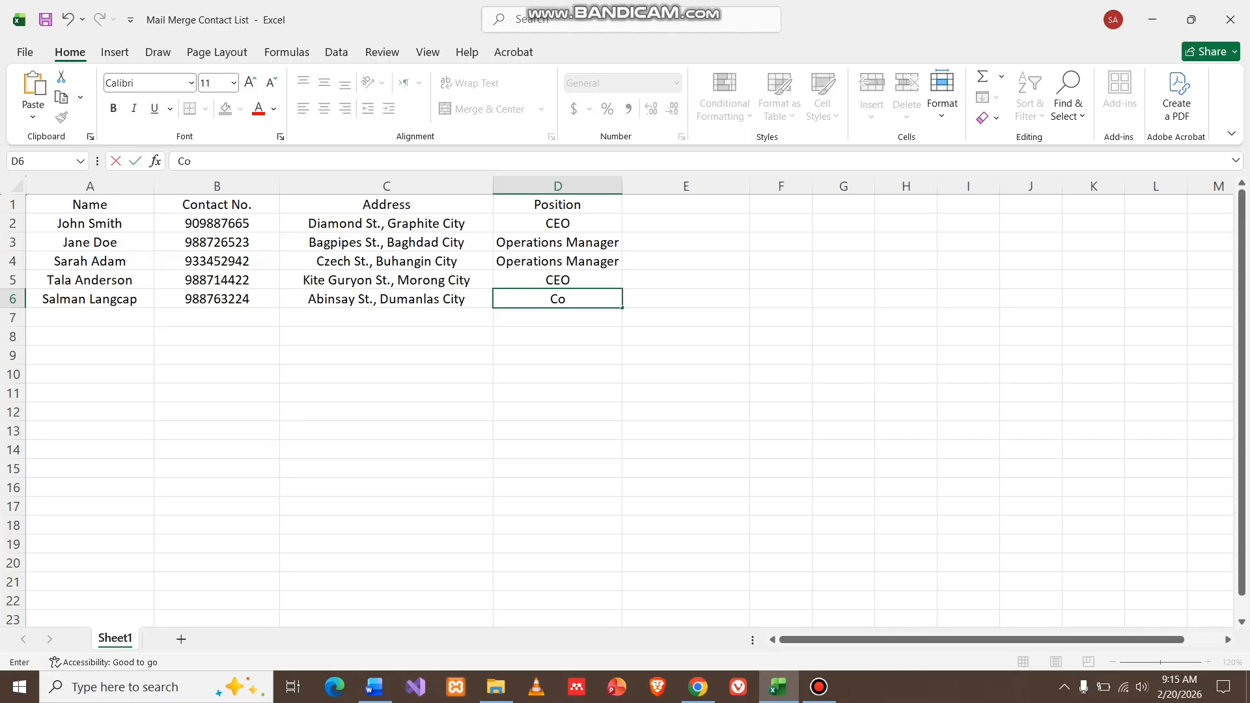
left_click(386, 336)
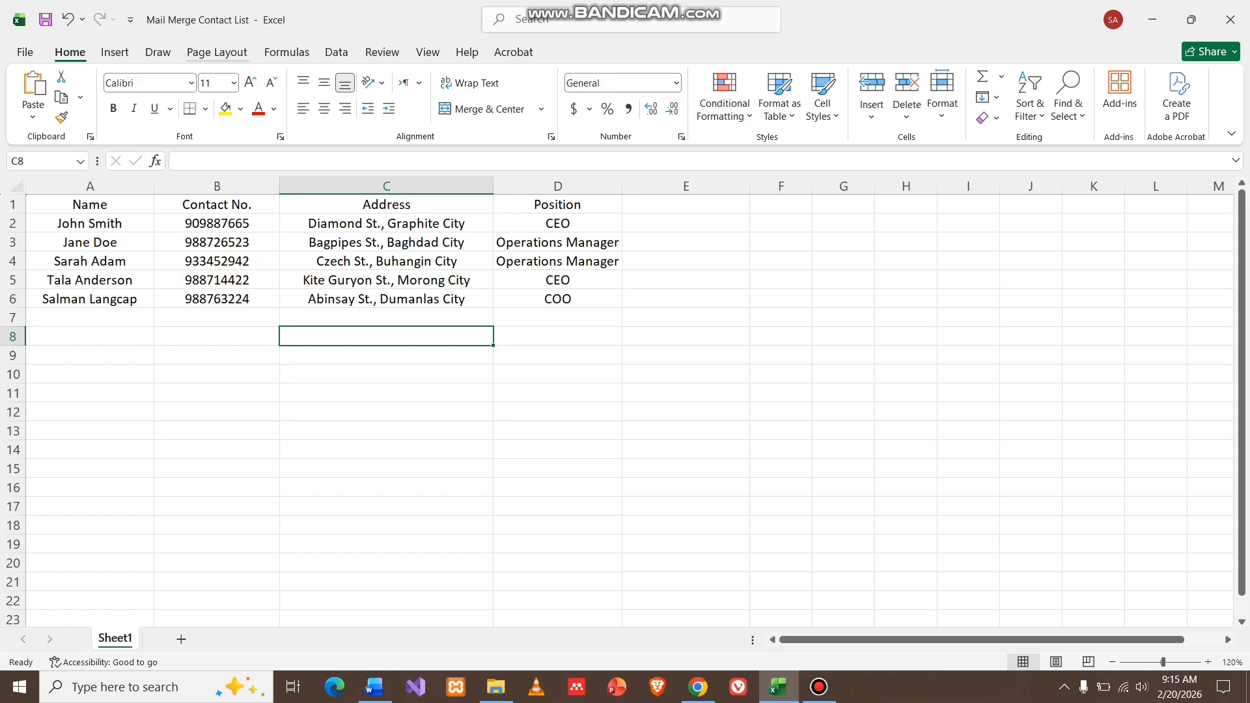
Save the workbook as Mail Merge Contact List in Documents, replacing the existing file.
left_click(25, 52)
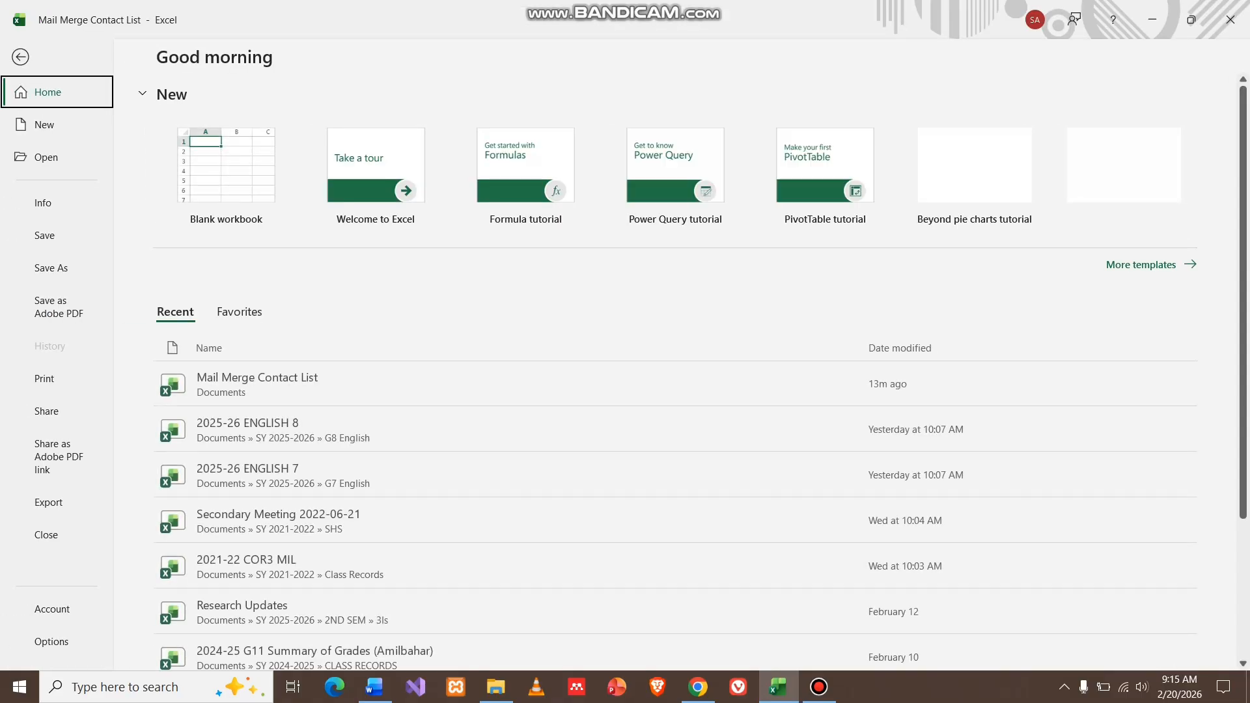
left_click(51, 268)
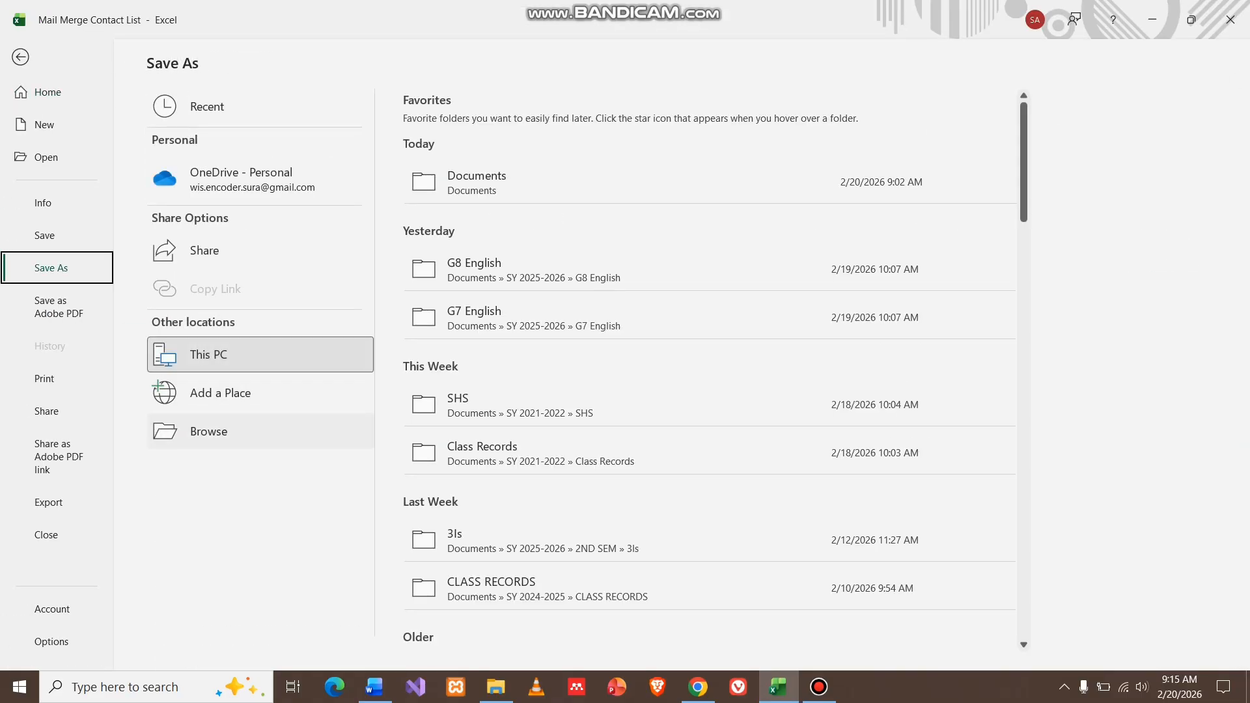
left_click(209, 431)
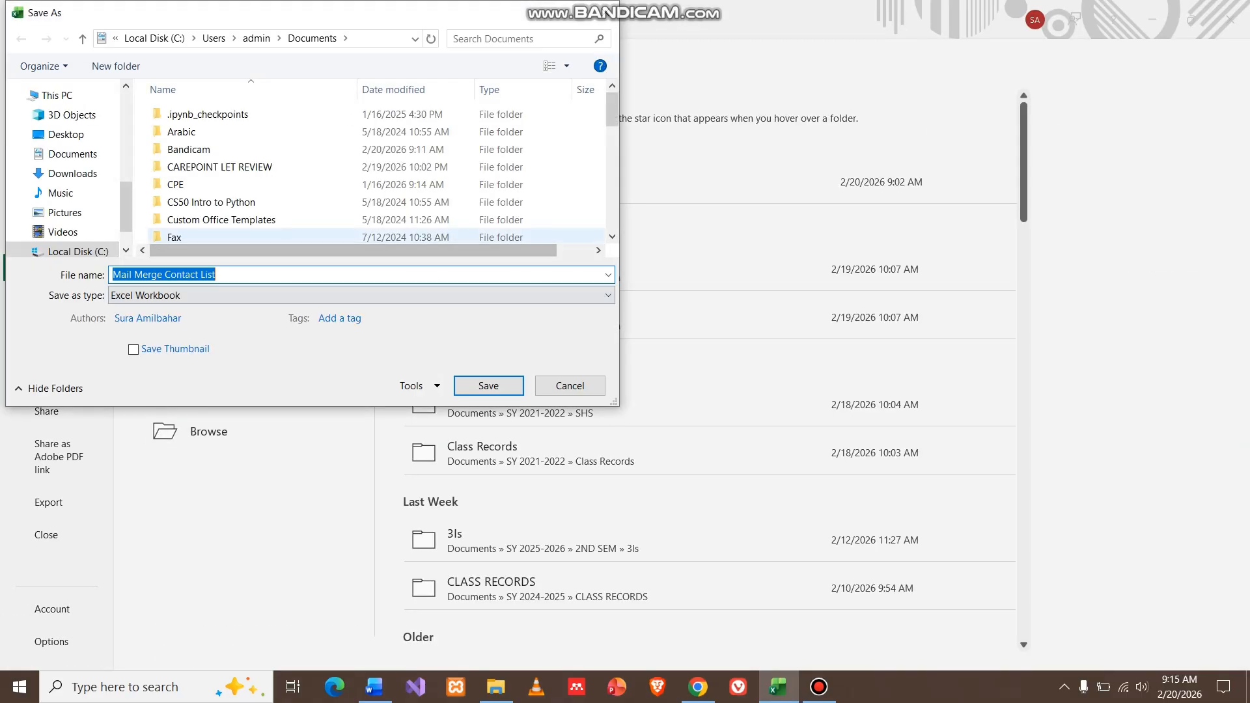
left_click_drag(612, 111, 612, 214)
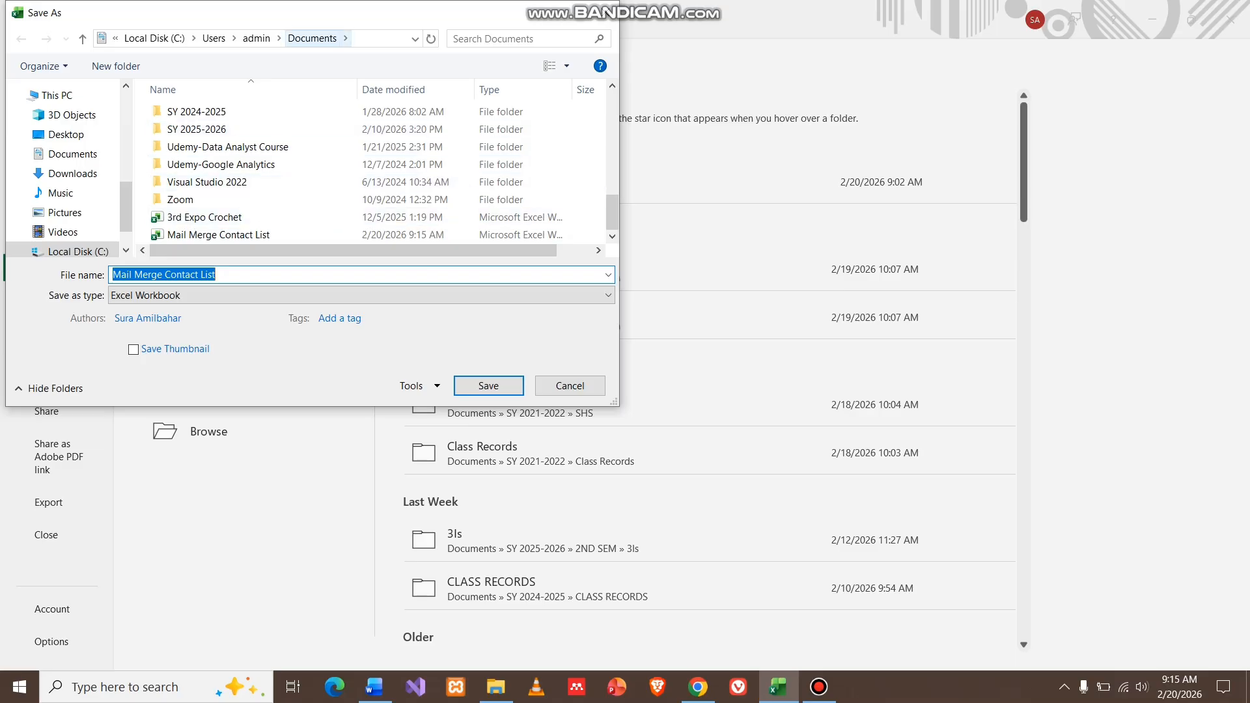
mouse_move(126, 207)
left_mouse_down()
mouse_move(125, 132)
mouse_move(126, 220)
left_mouse_up()
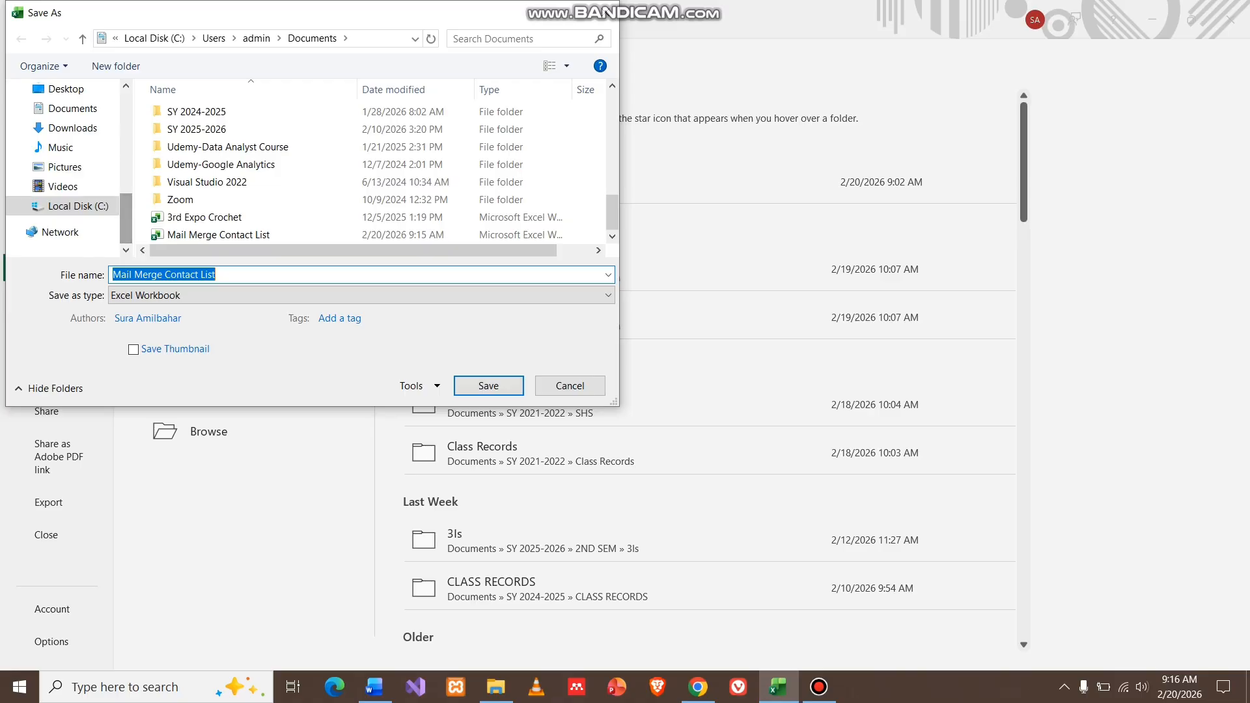
scroll(126, 124, "up", 6)
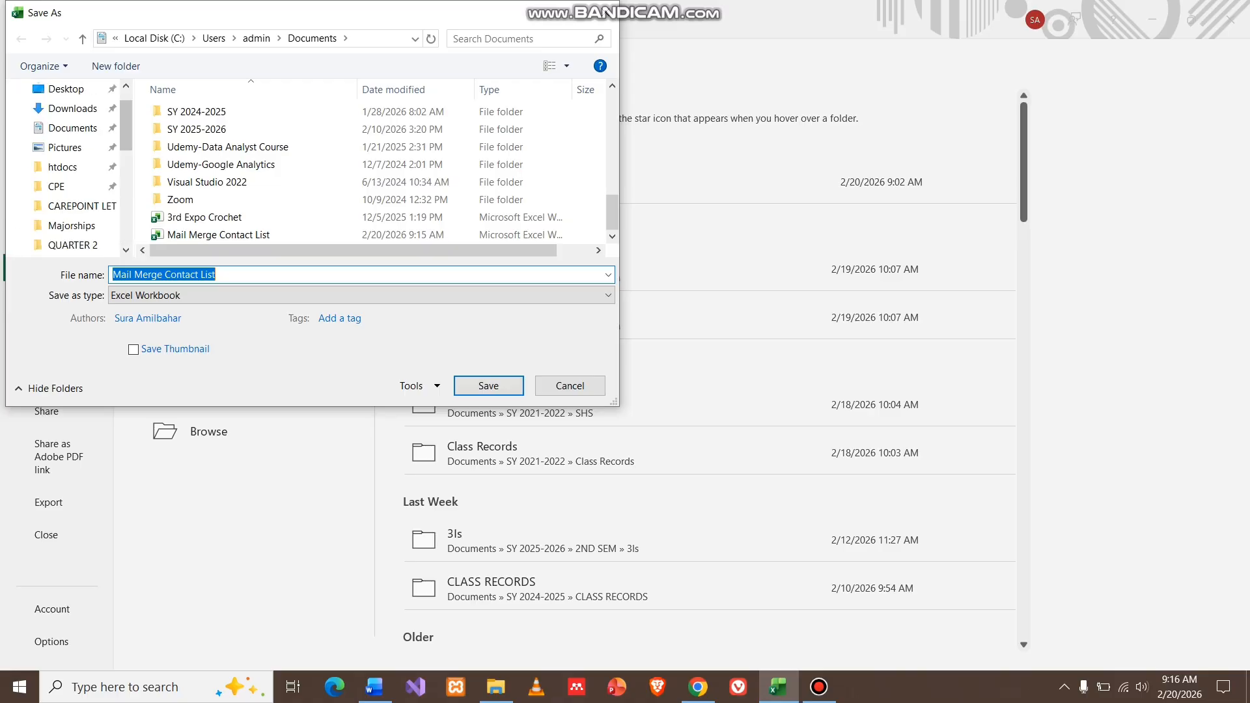
scroll(66, 169, "up", 1)
scroll(65, 169, "down", 5)
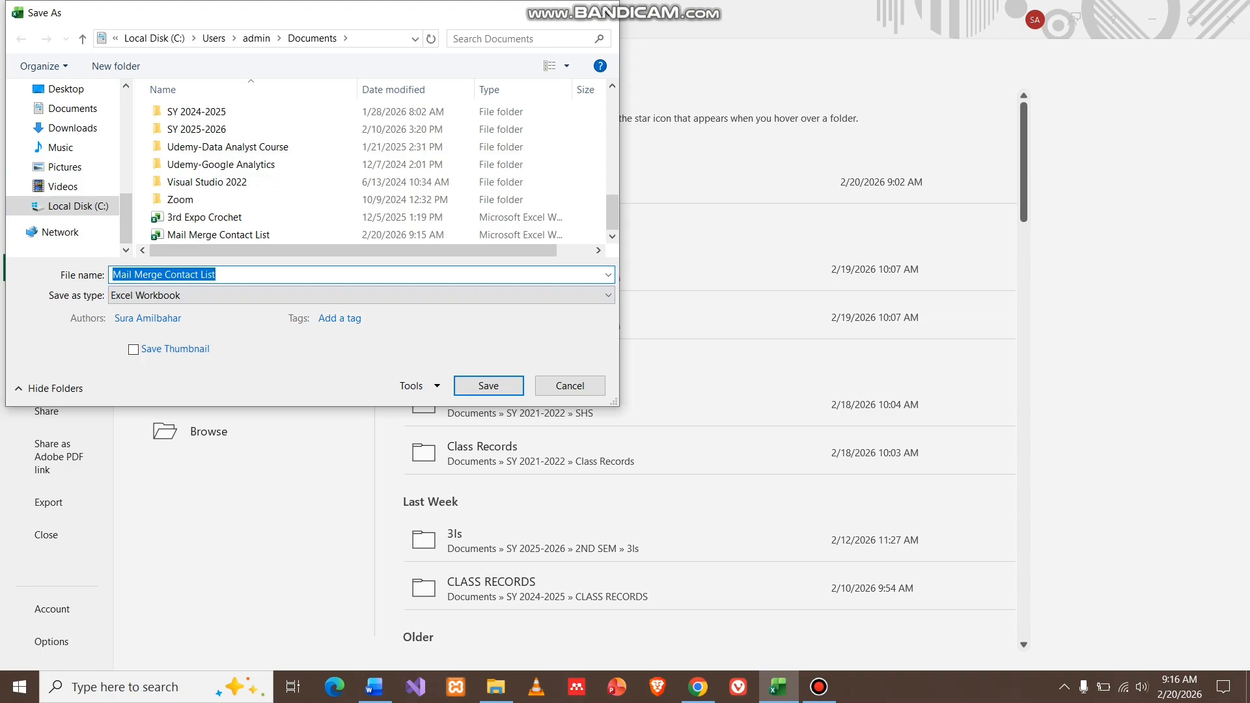
left_click(488, 386)
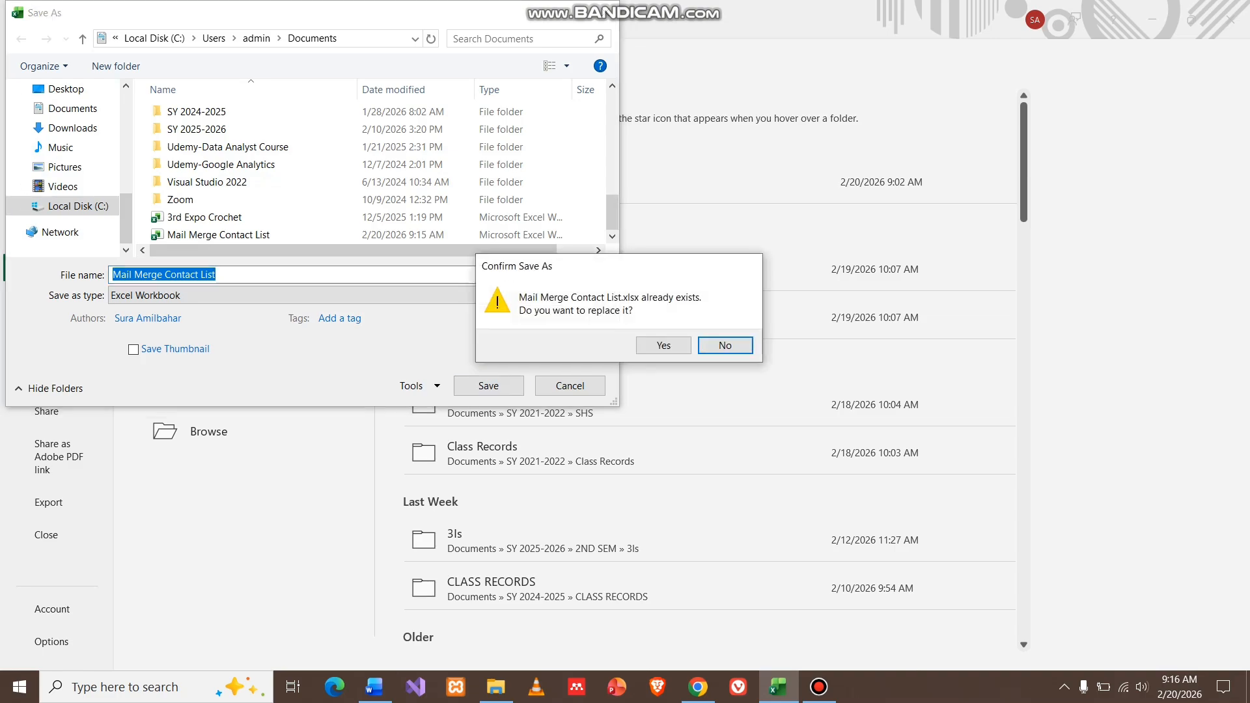
left_click(663, 345)
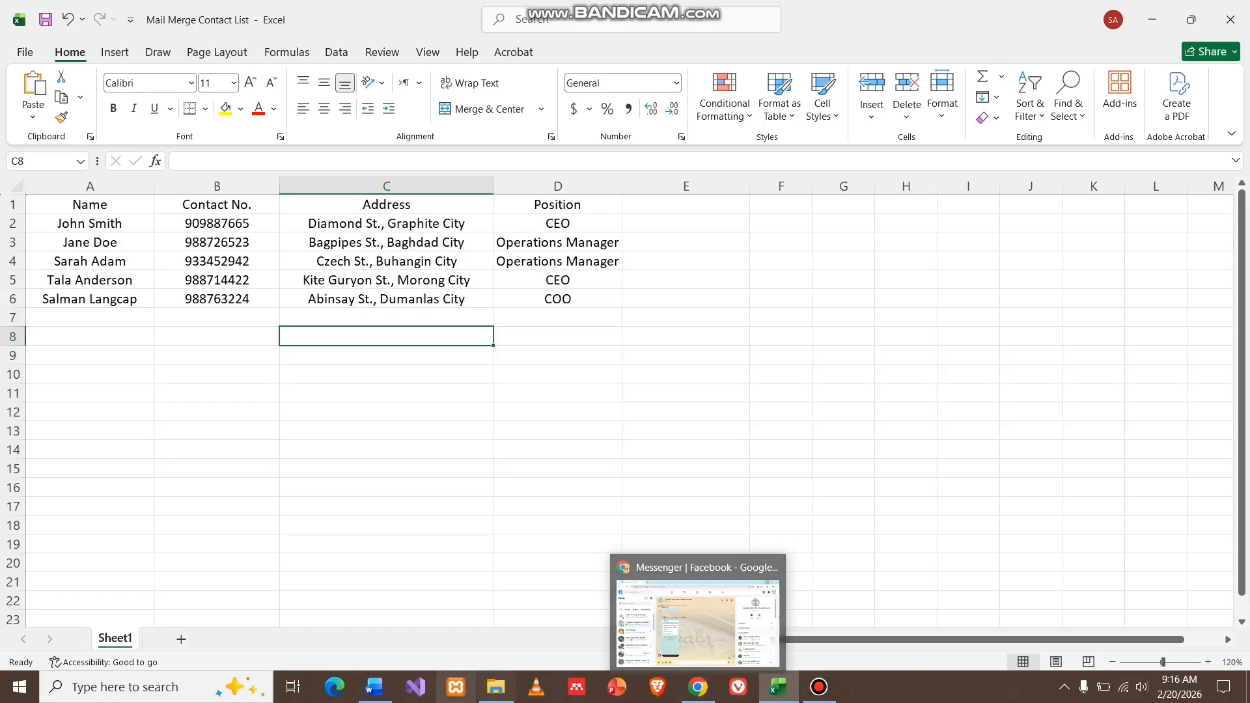
Start the Step-by-Step Mail Merge Wizard on the Word cover letter, with Letters as document type.
left_click(374, 687)
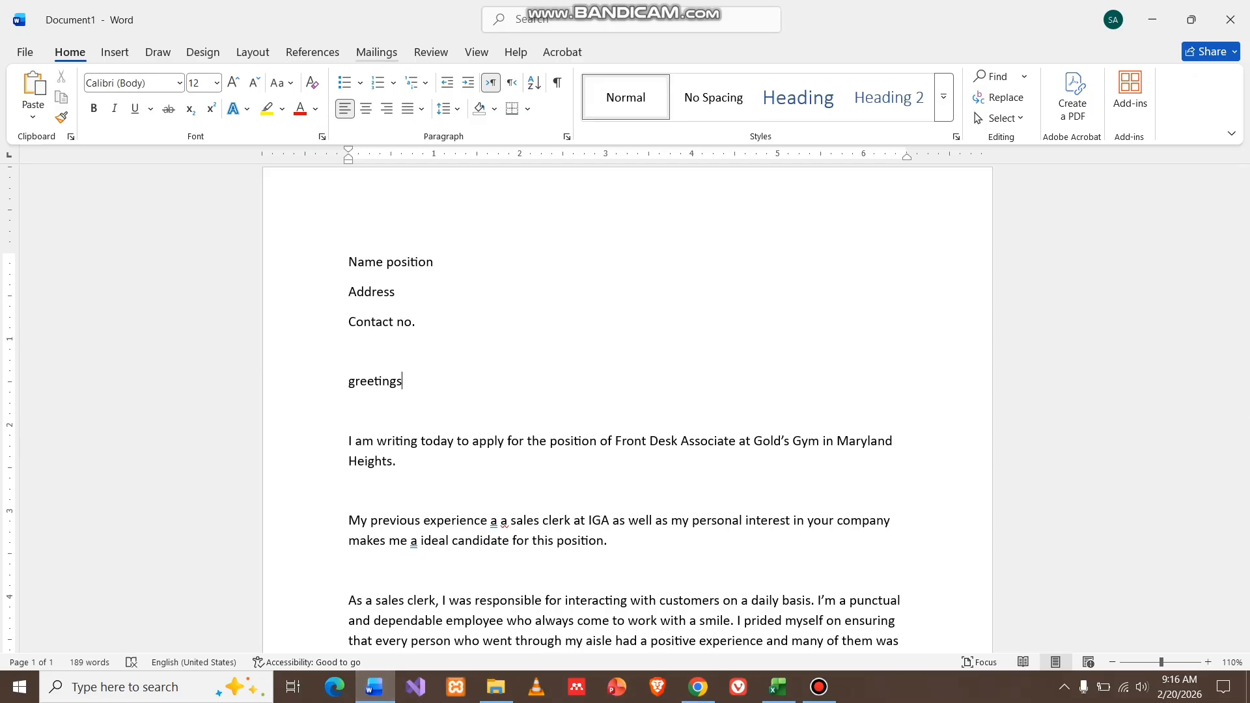
left_click(376, 52)
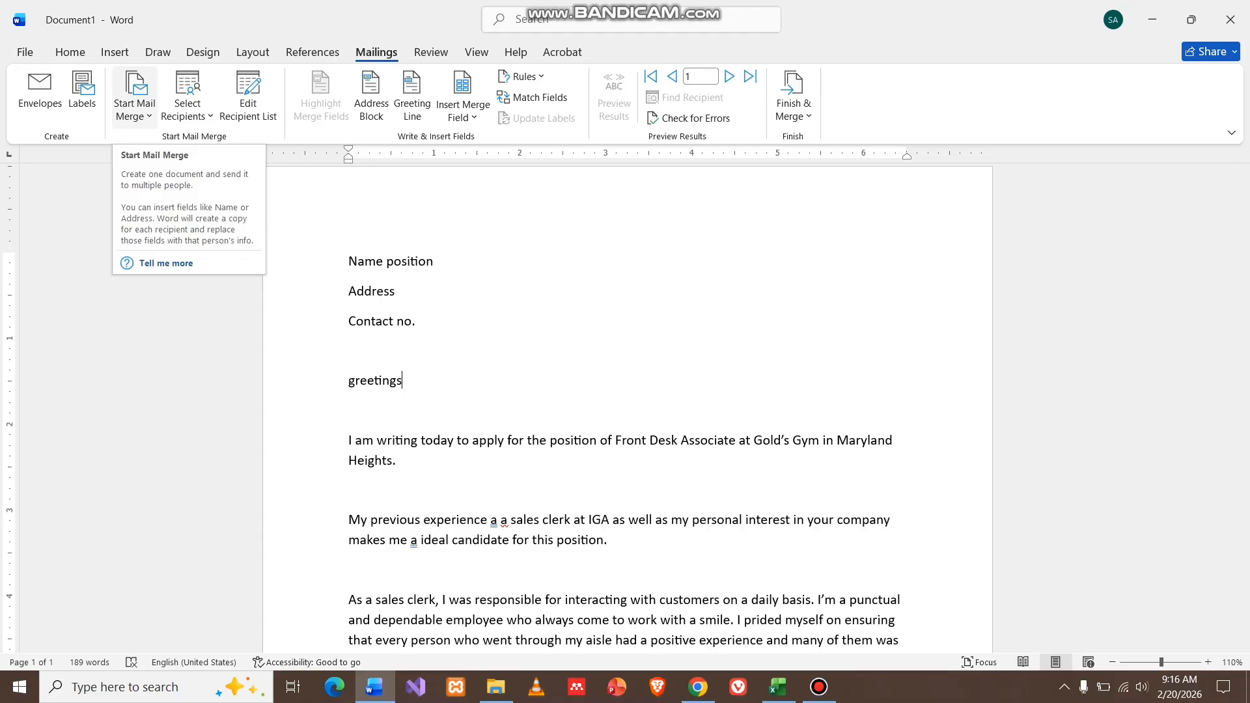
left_click(134, 109)
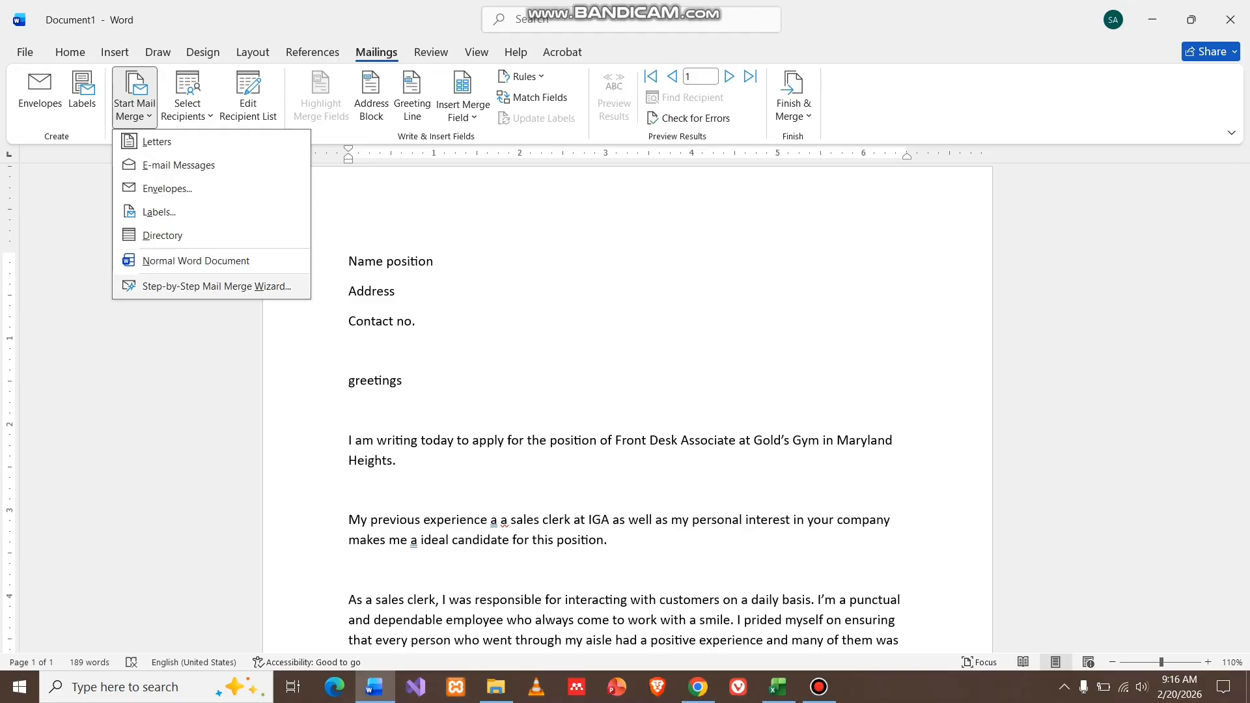
left_click(216, 287)
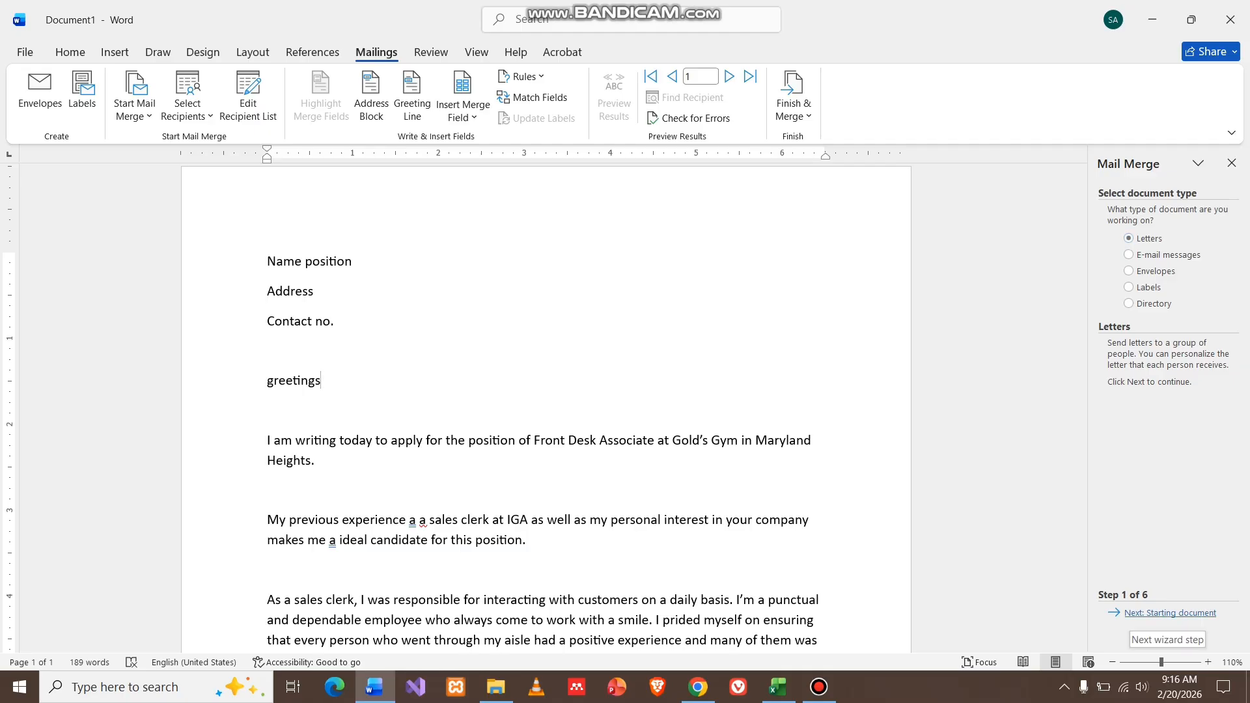
Advance the mail merge wizard to step 3 and choose to select a different recipient list.
left_click(1169, 613)
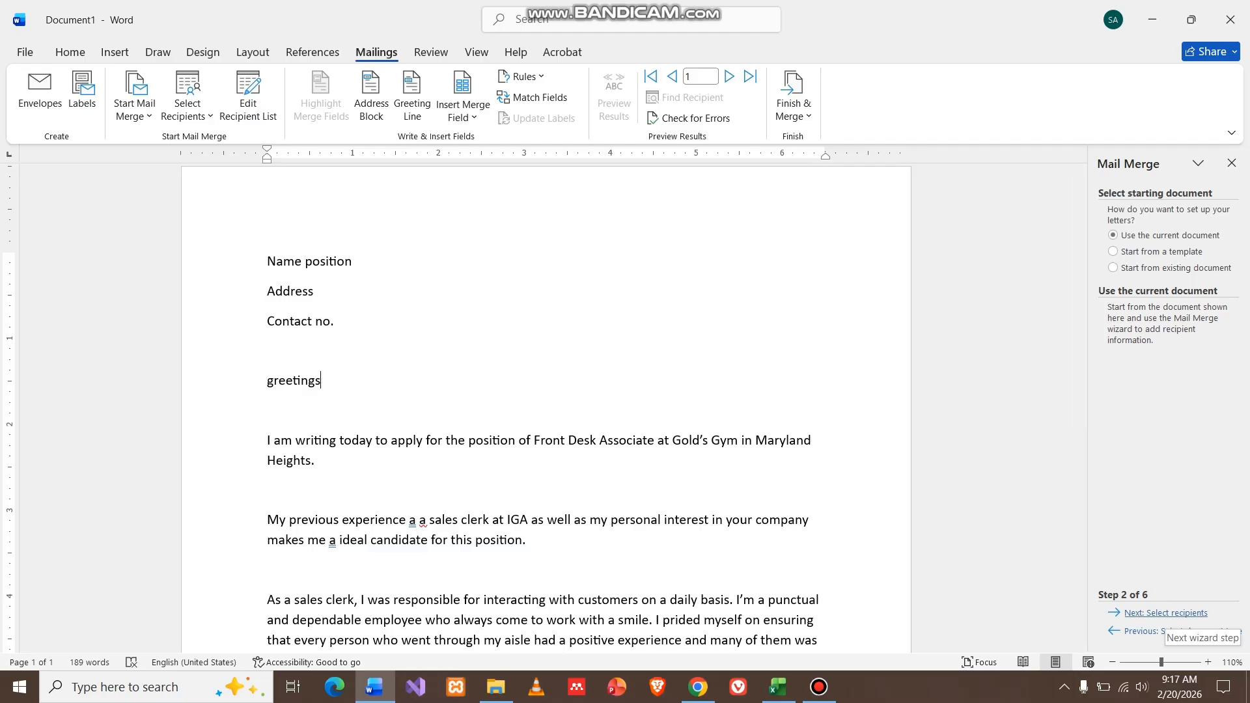
left_click(1165, 612)
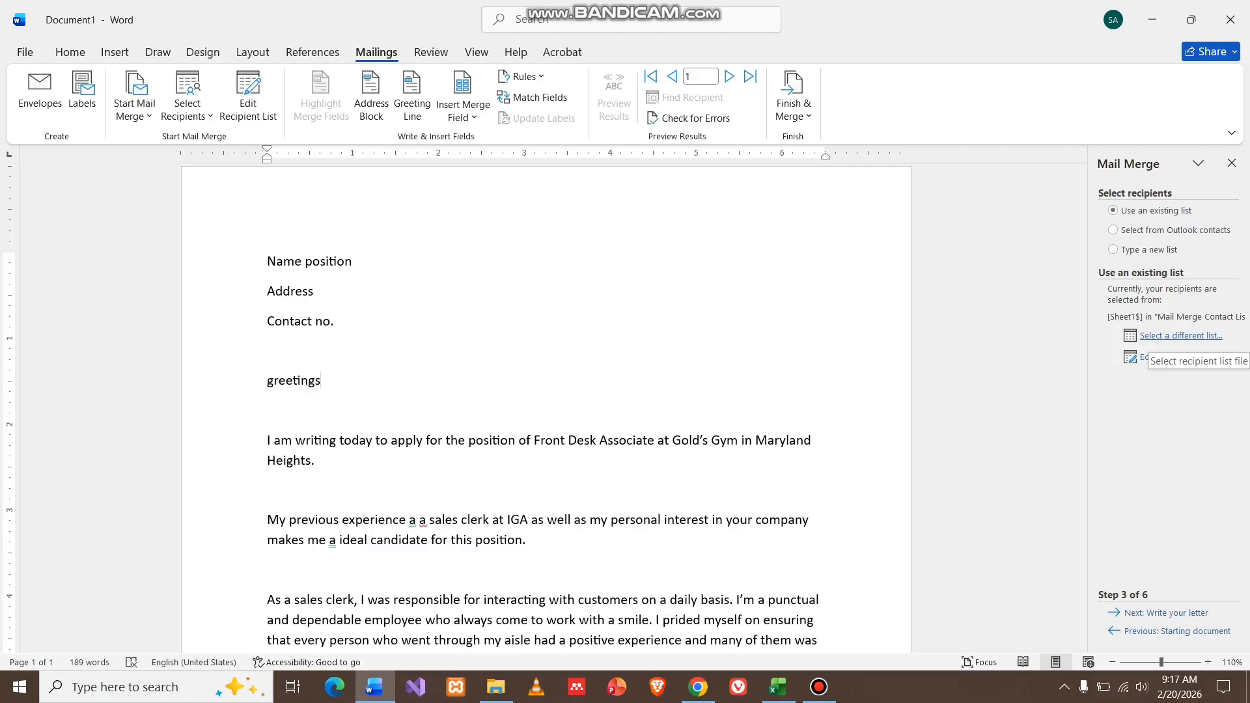
left_click(1171, 336)
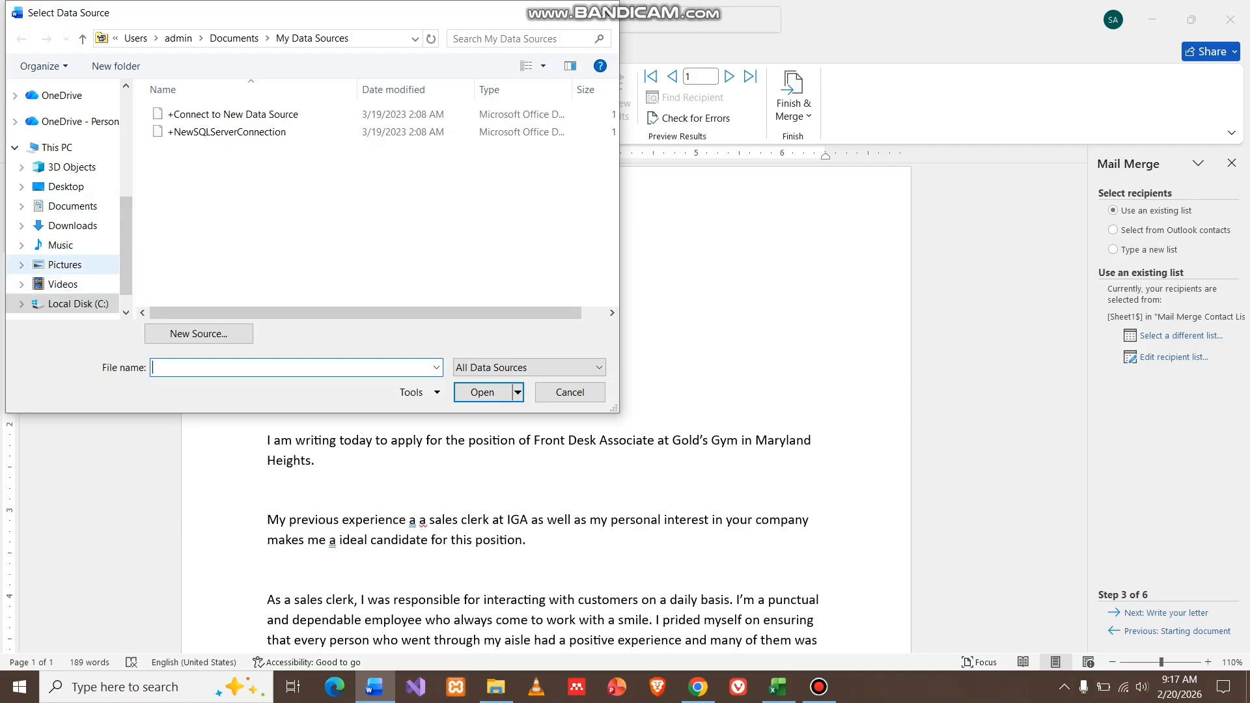
Pick Mail Merge Contact List.xlsx in Documents as the recipient data source.
left_click(72, 205)
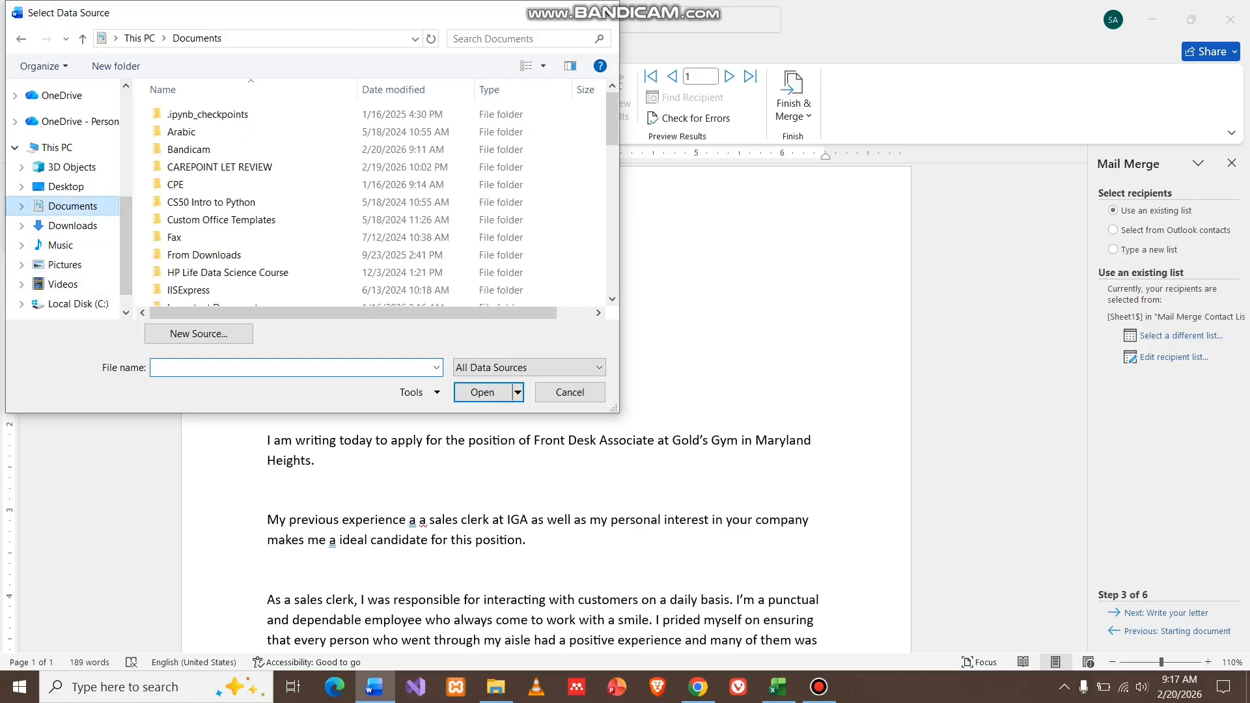
scroll(371, 202, "down", 10)
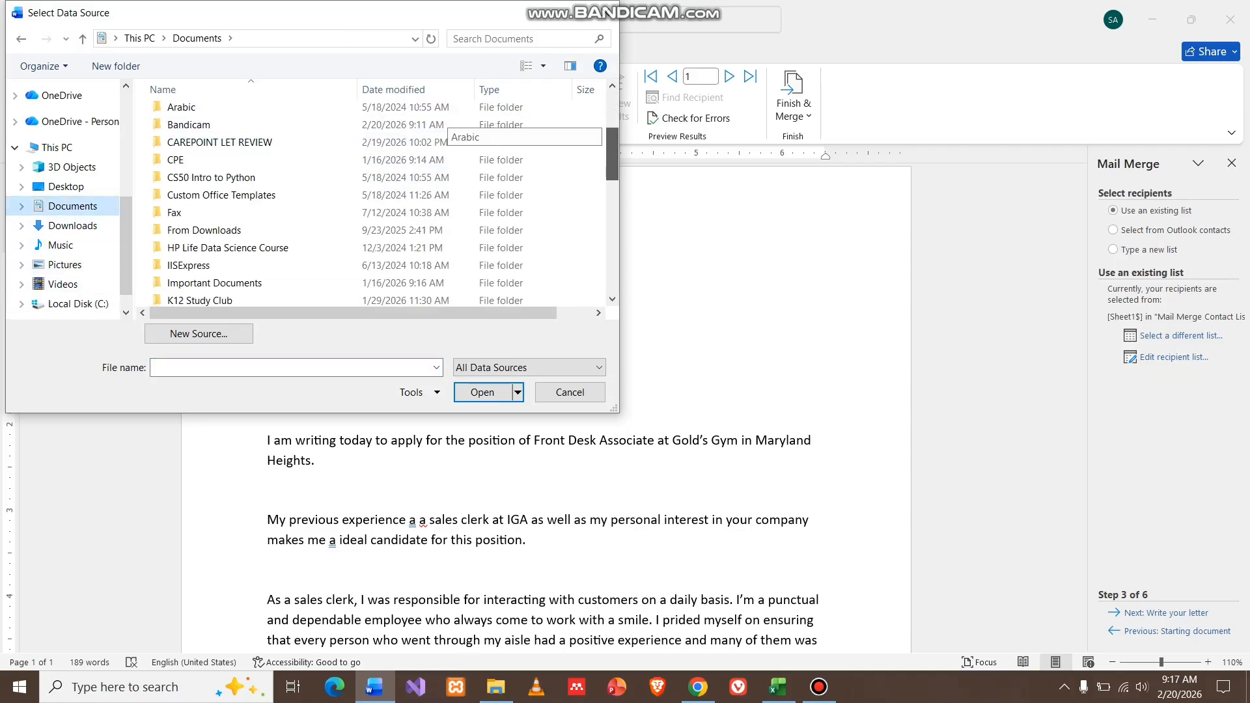
left_click(219, 209)
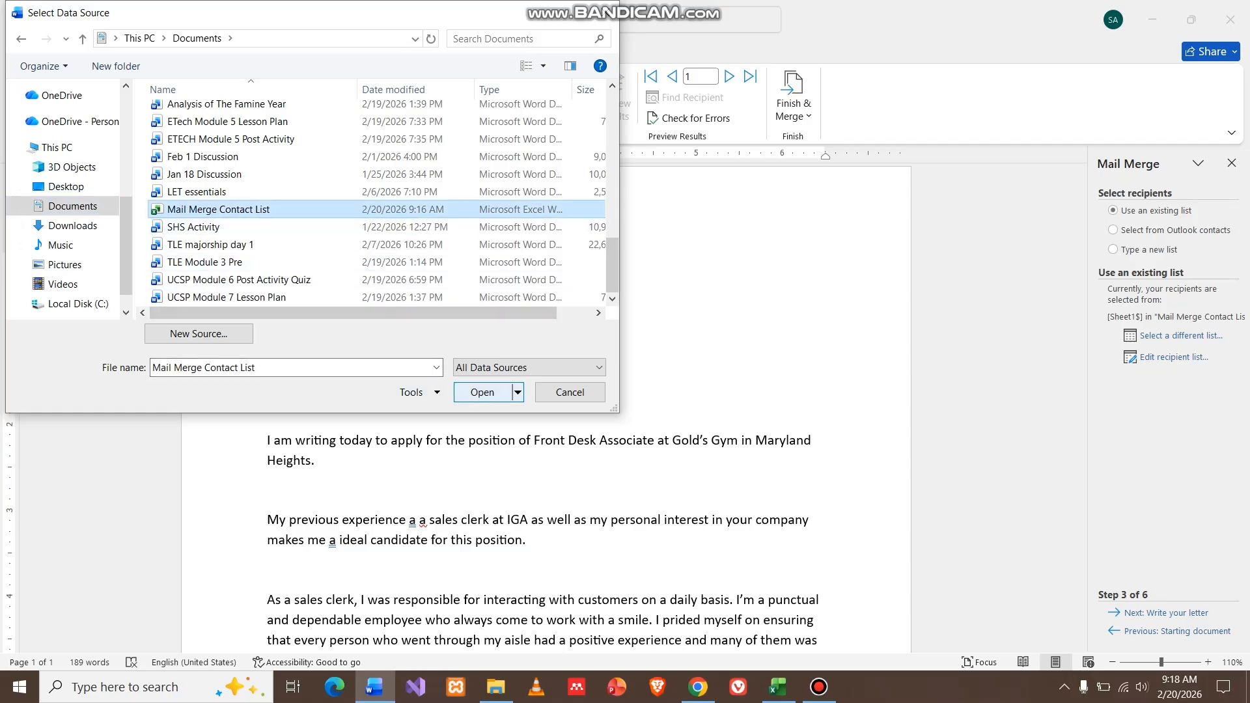
left_click(482, 392)
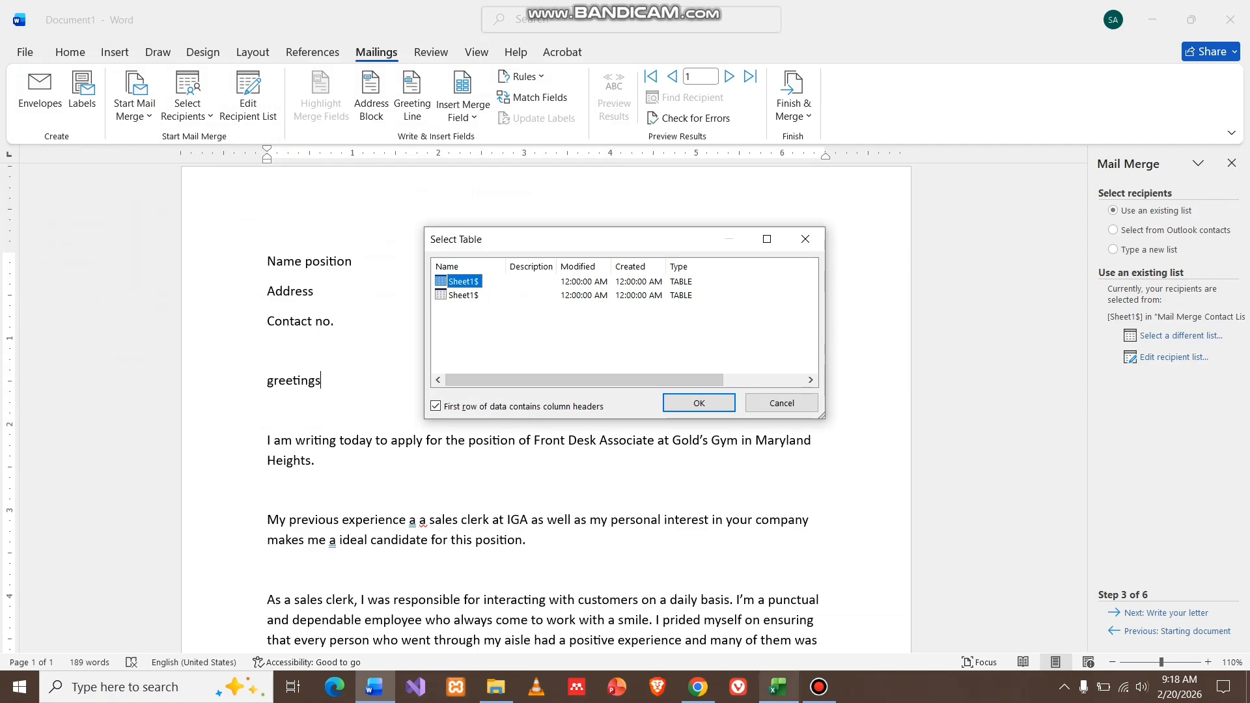
Confirm Sheet1$ as the recipient table and accept all five recipients.
left_click(778, 687)
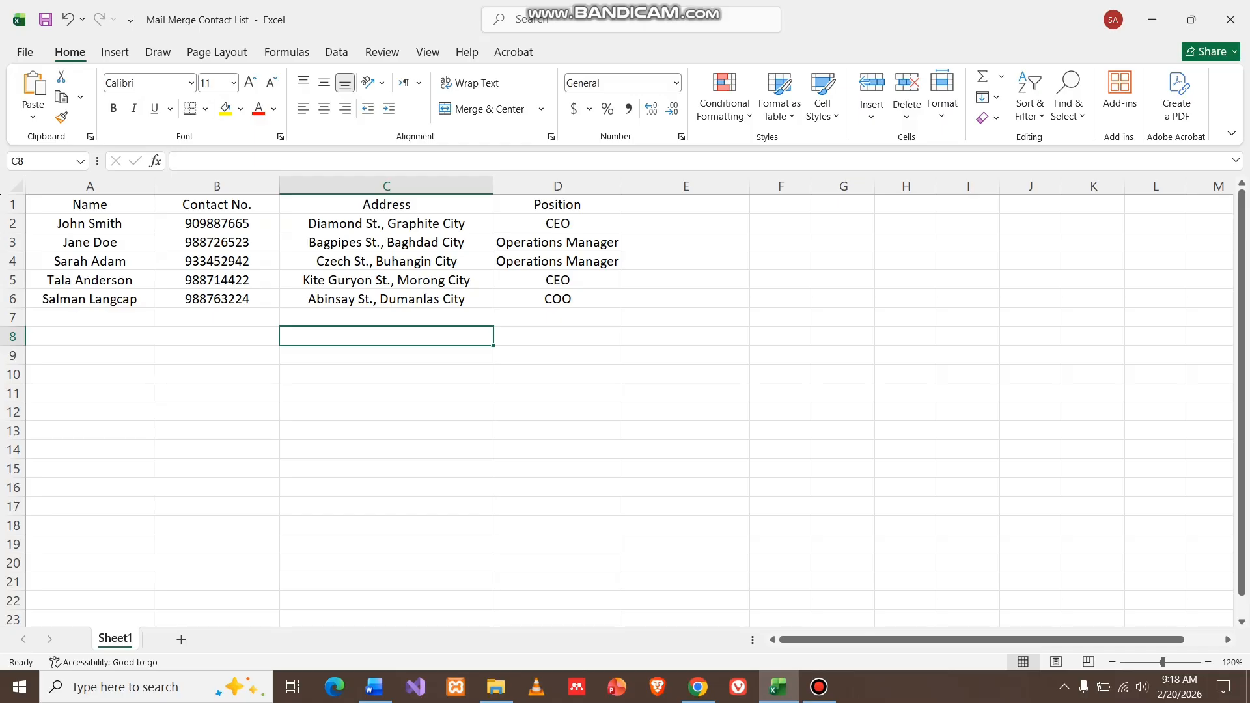
left_click(374, 687)
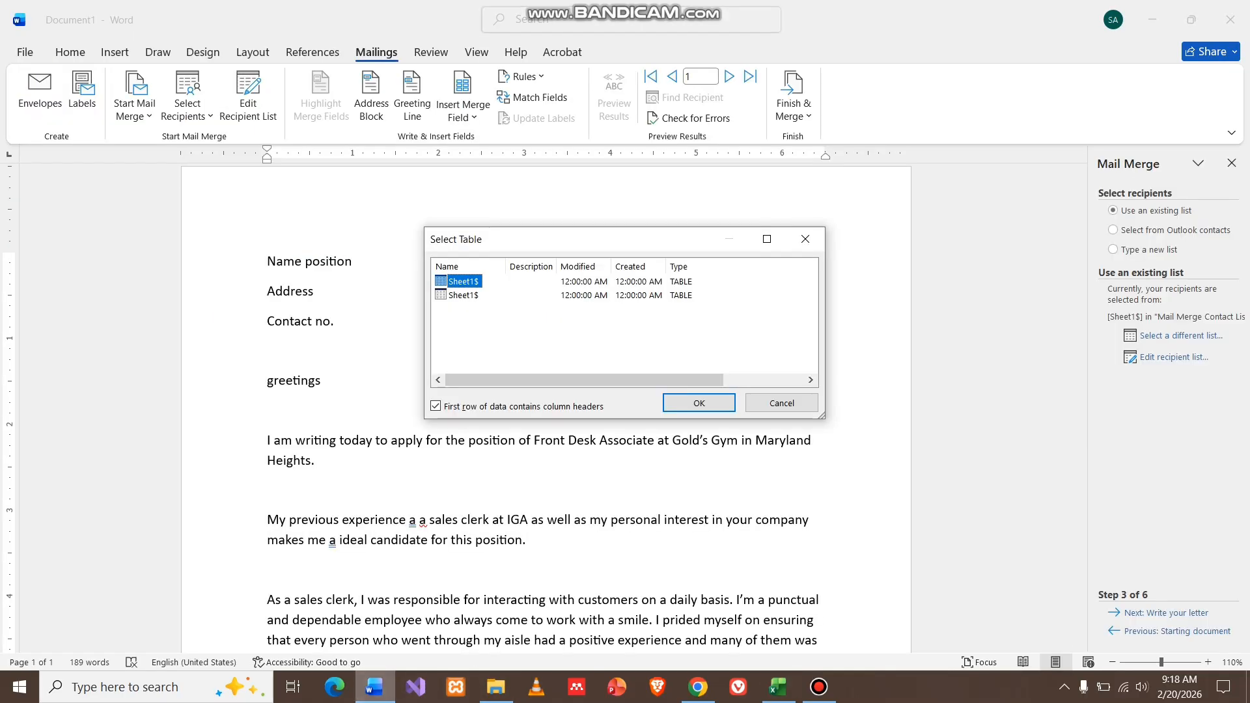
left_click(698, 403)
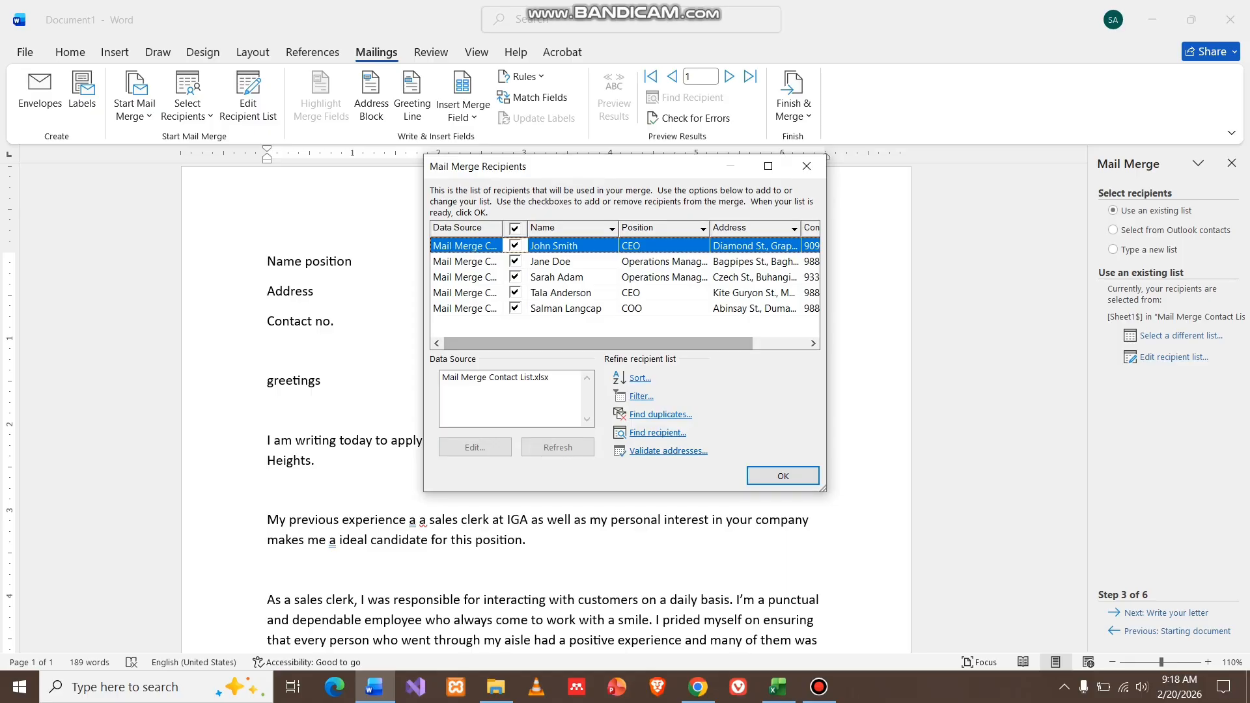
left_click(783, 476)
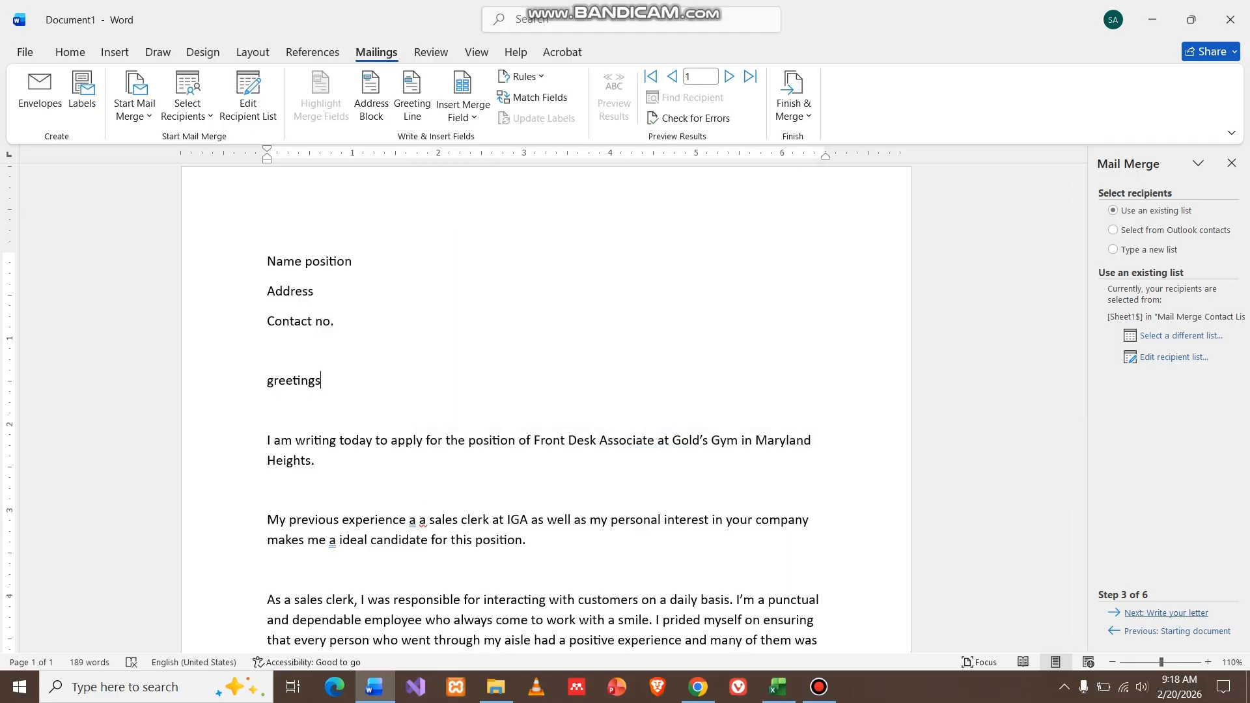
Advance the wizard to Write your letter and select the word 'greetings' for a greeting line.
left_click(1165, 613)
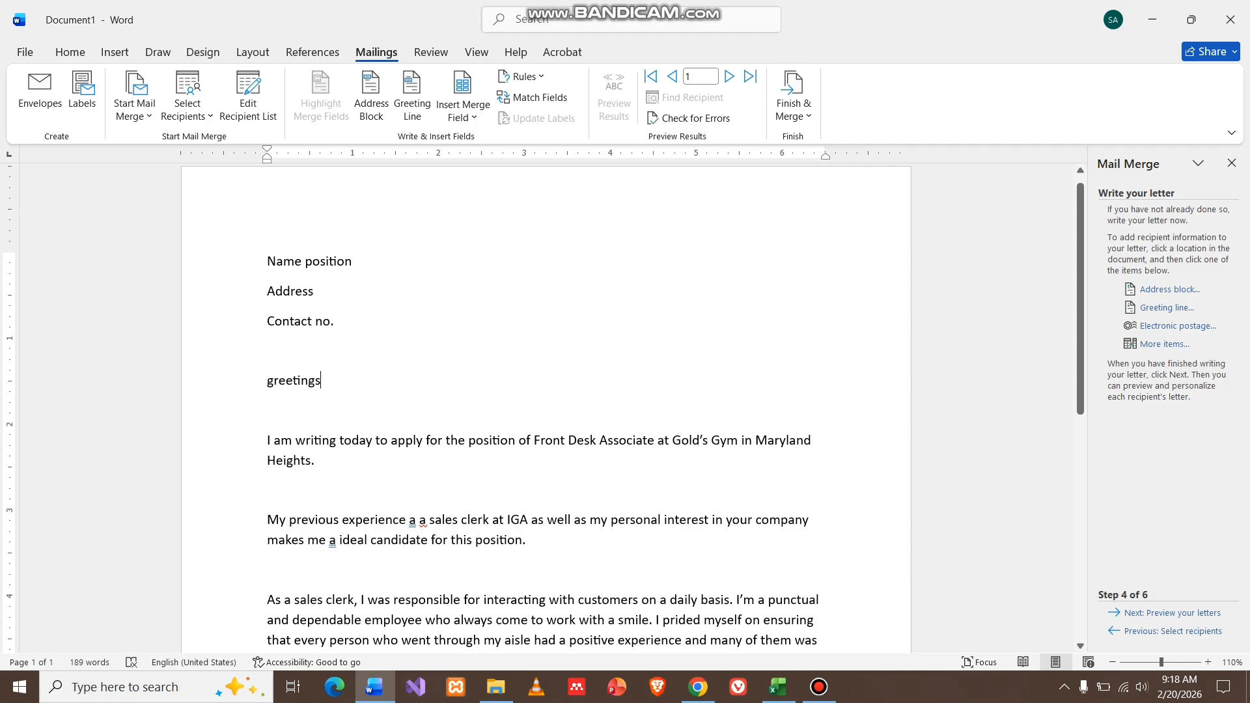
double_click(297, 380)
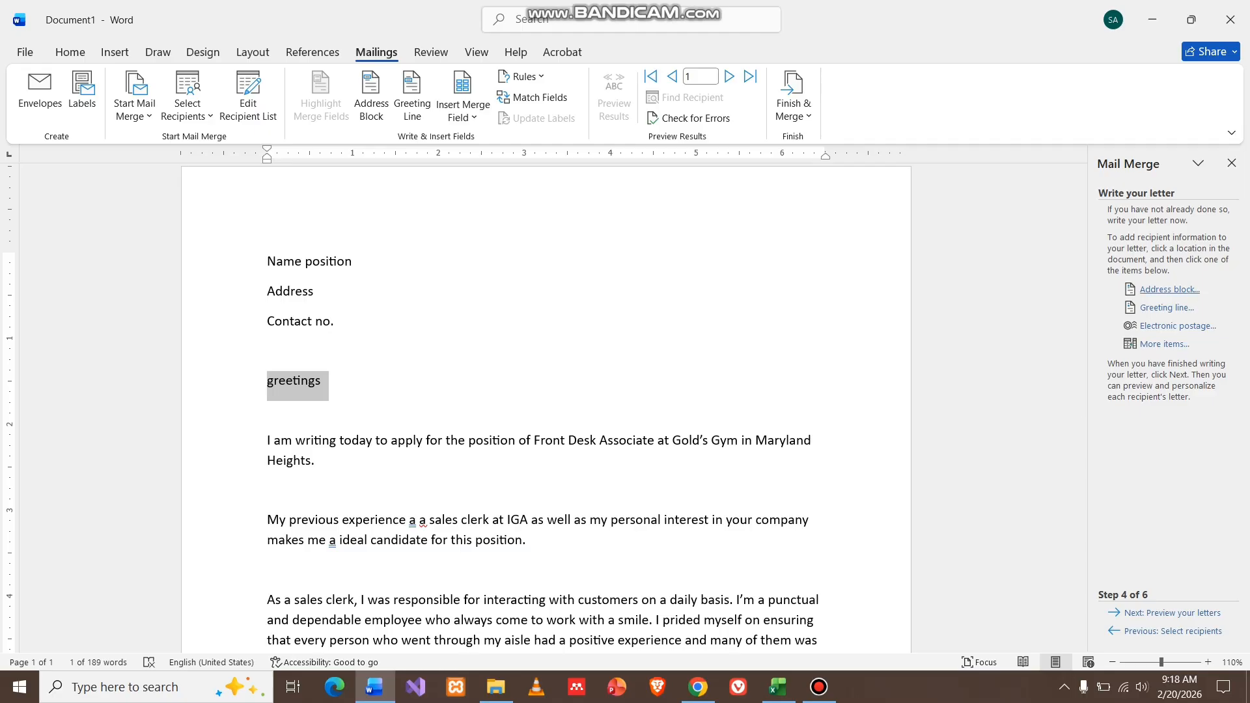
left_click(1167, 307)
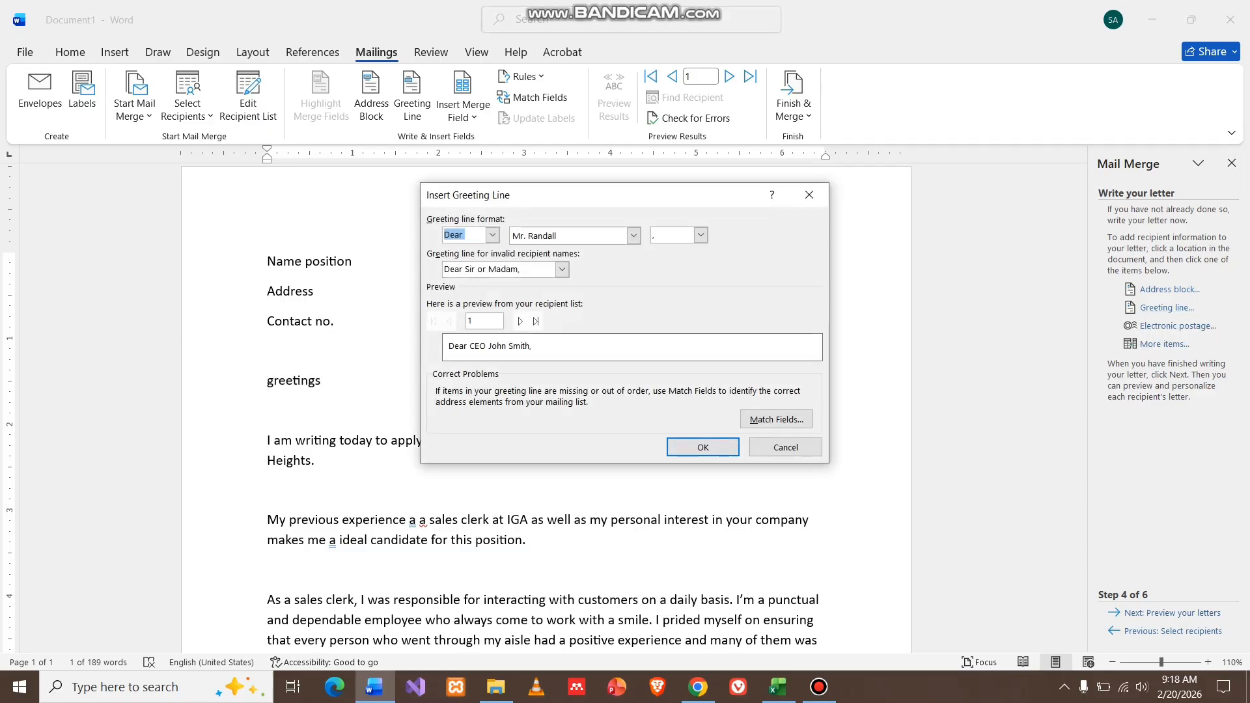
Insert a greeting line using Dear, the Mr. Randall name format and a colon.
left_click(492, 235)
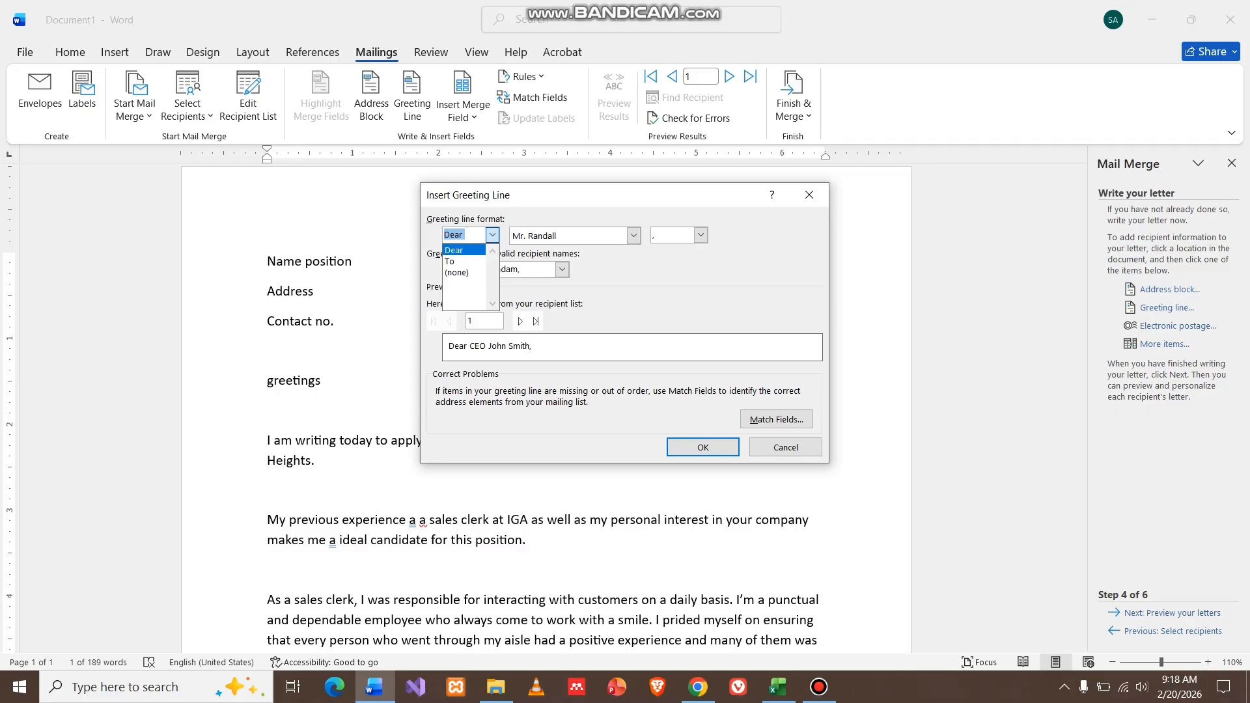
left_click(492, 235)
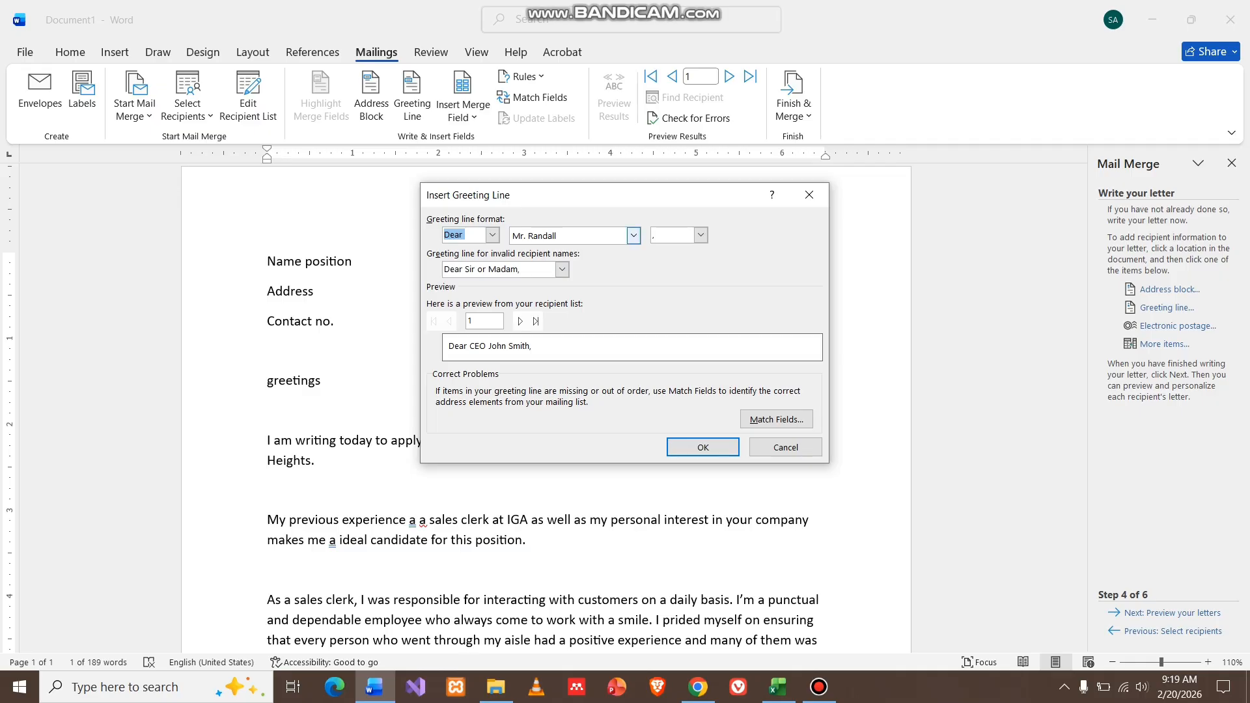
left_click(633, 235)
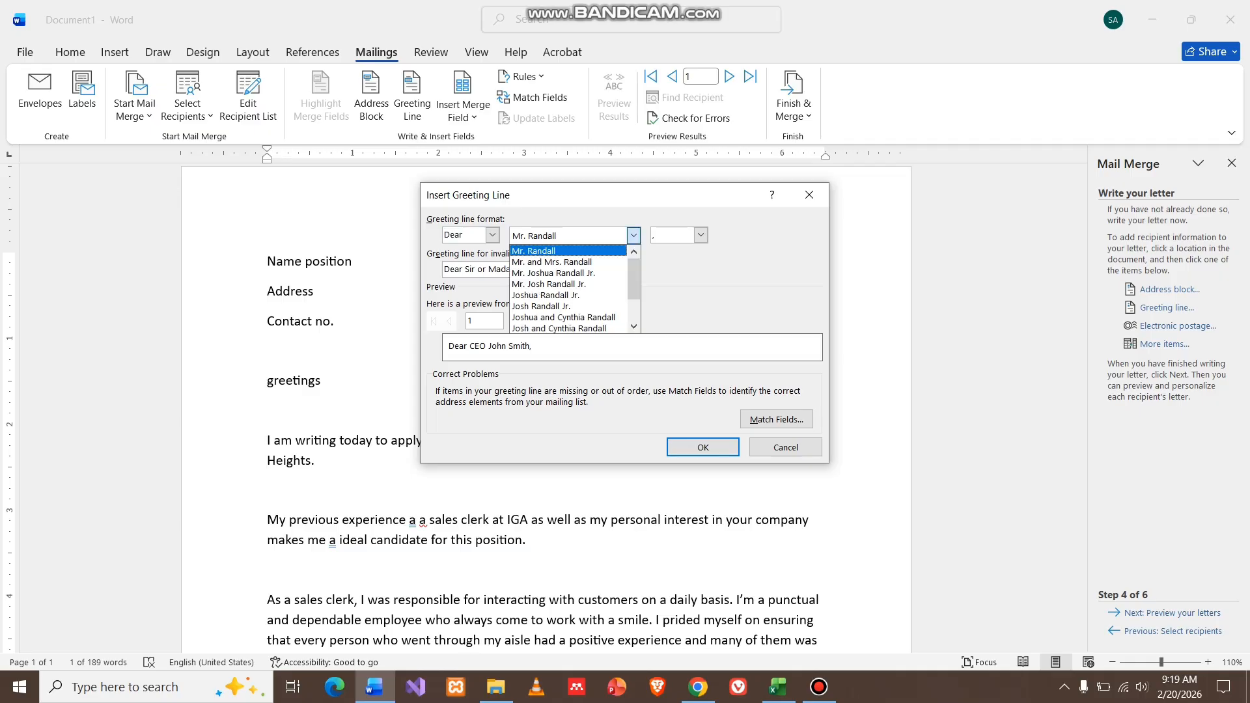
key("Down")
key("Down")
key("Down")
key("Down")
key("Down")
key("Down")
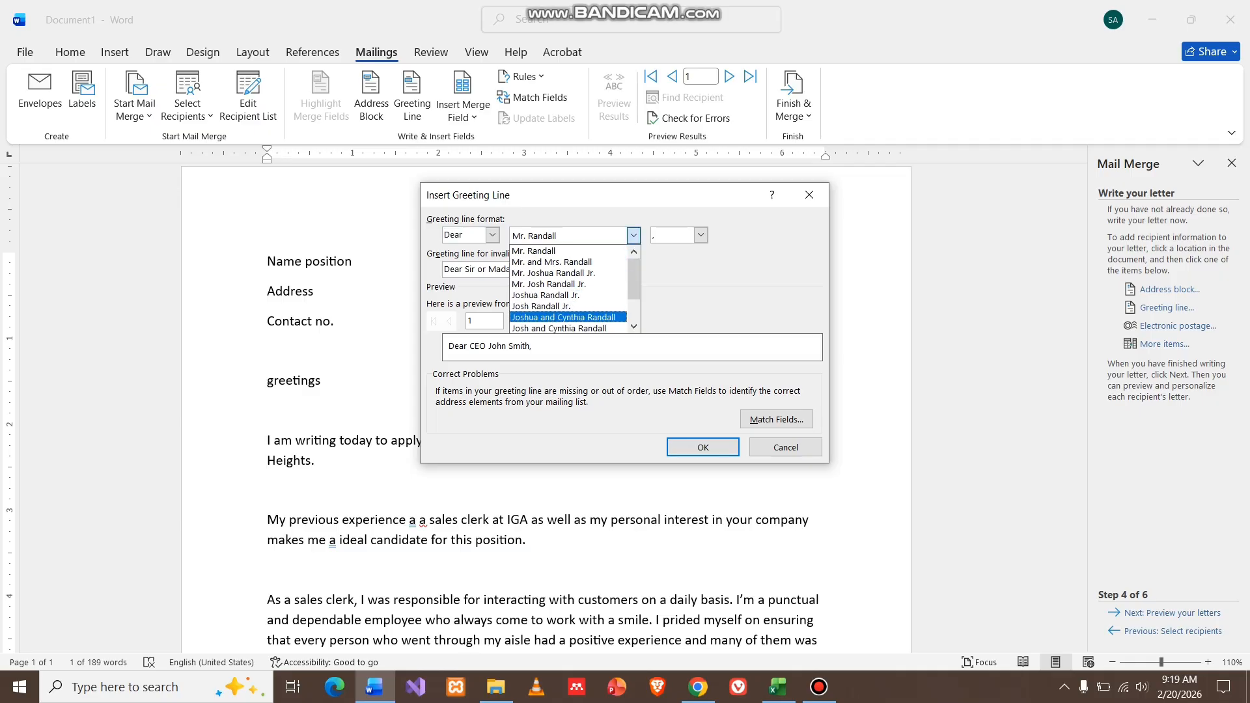
key("Down")
key("Up")
key("Up")
key("Up")
key("Up")
key("Up")
key("Up")
key("Up")
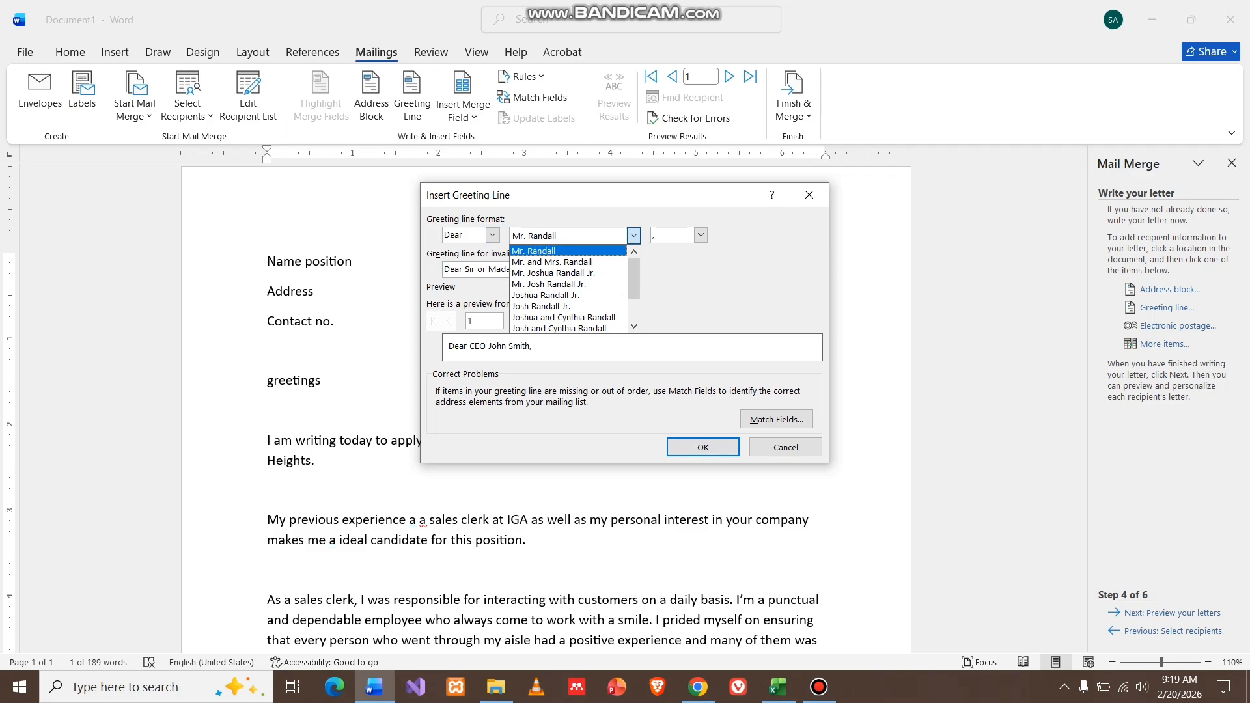
key("Down")
key("Down")
key("Down")
key("Down")
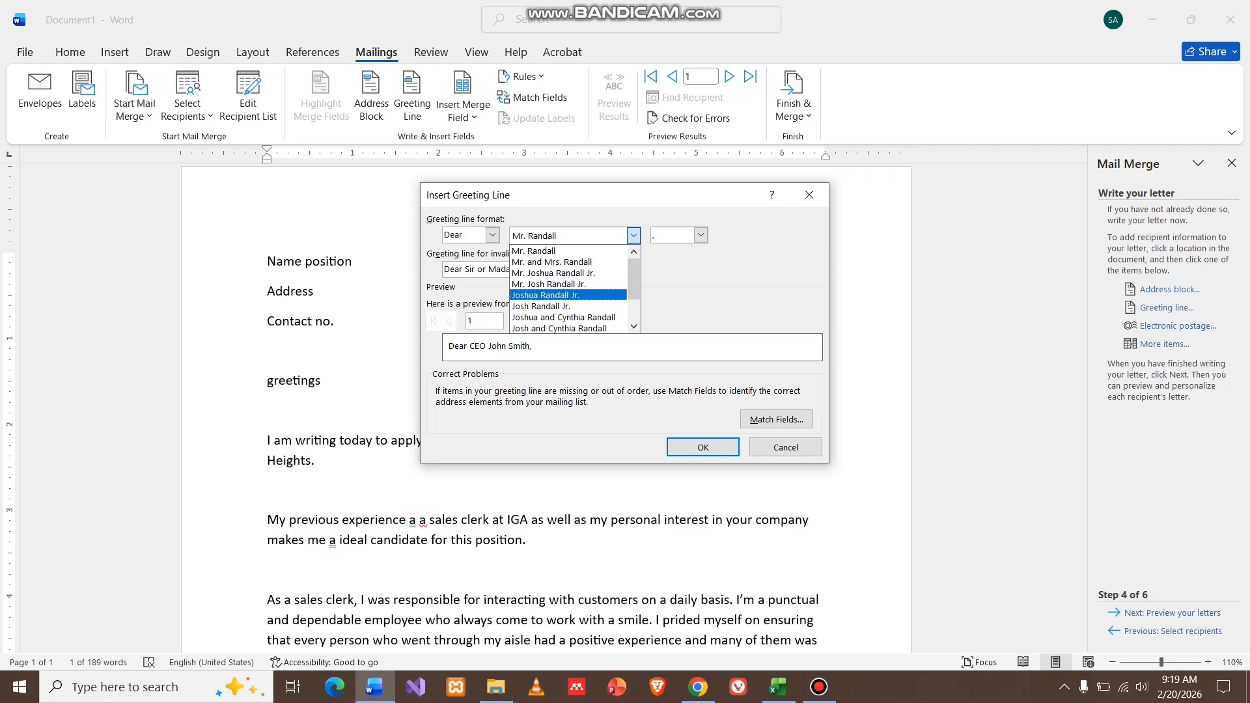
key("Down")
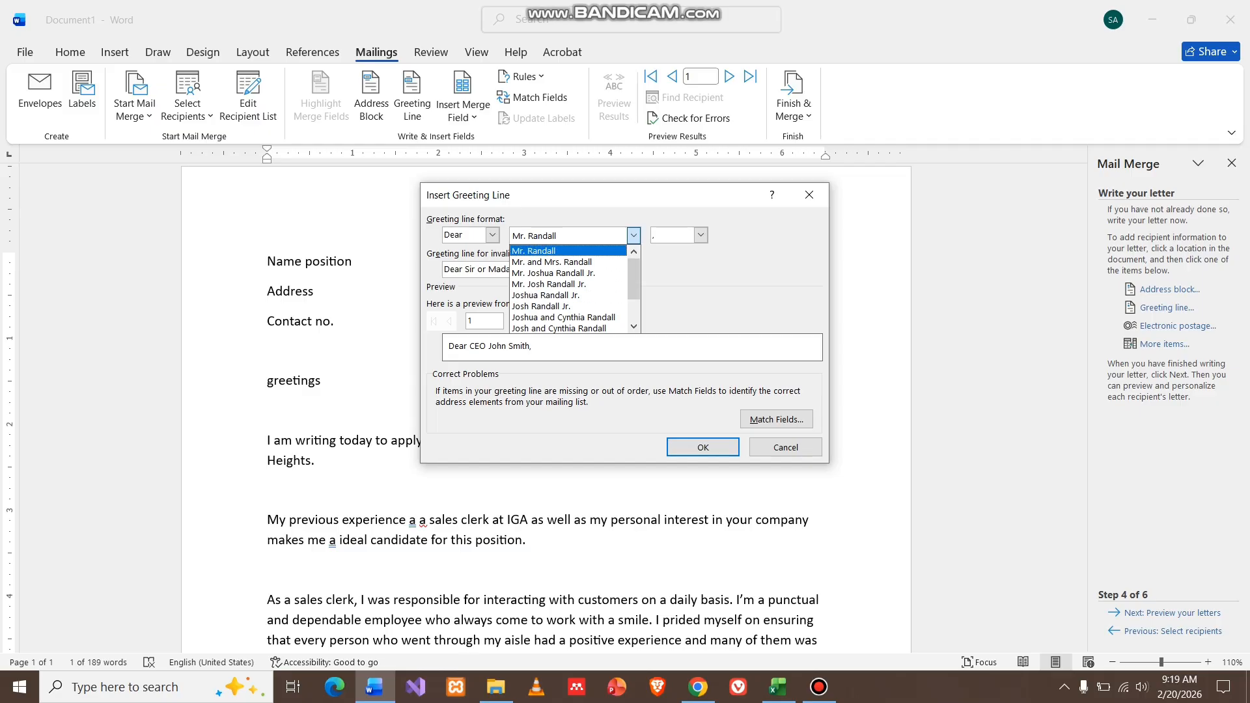
left_click(568, 250)
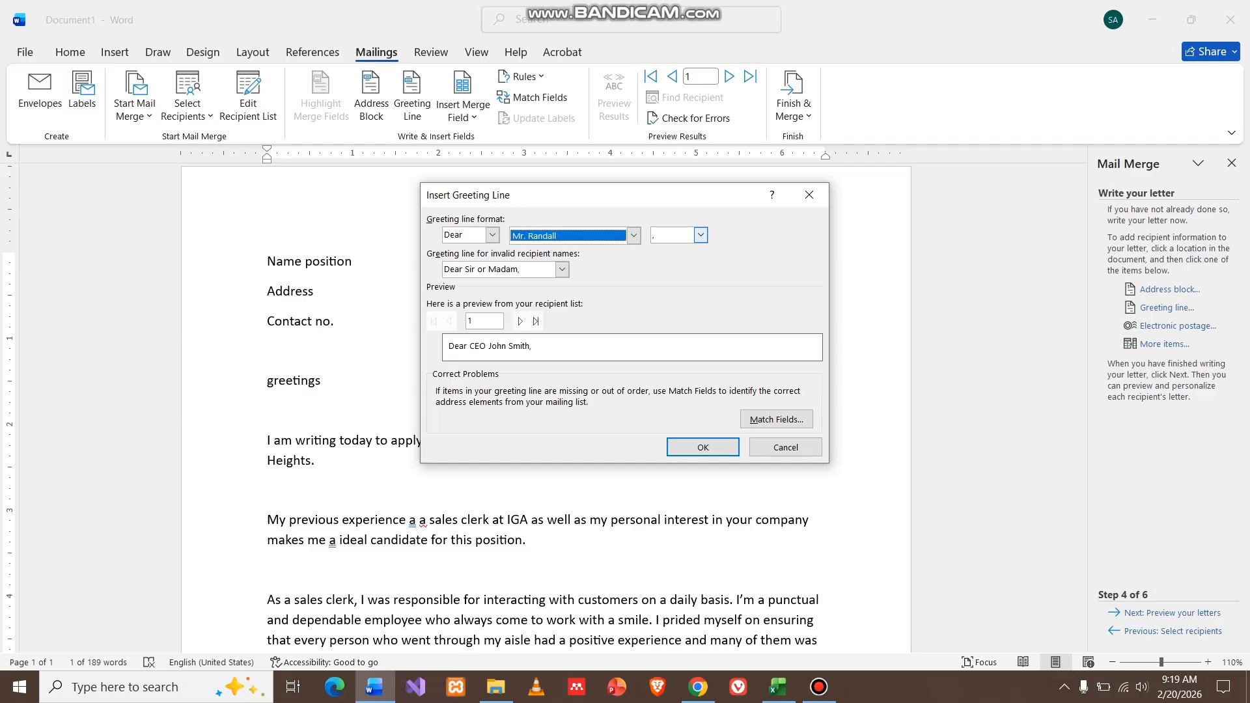
left_click(701, 234)
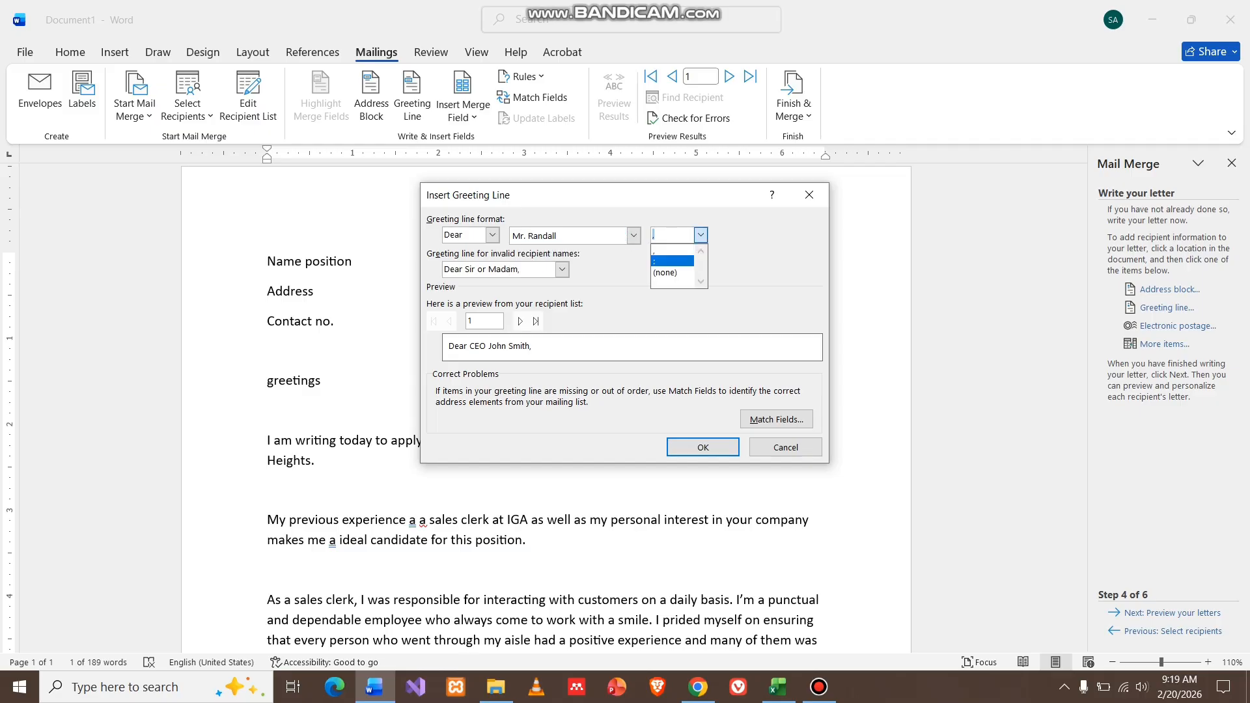
left_click(672, 261)
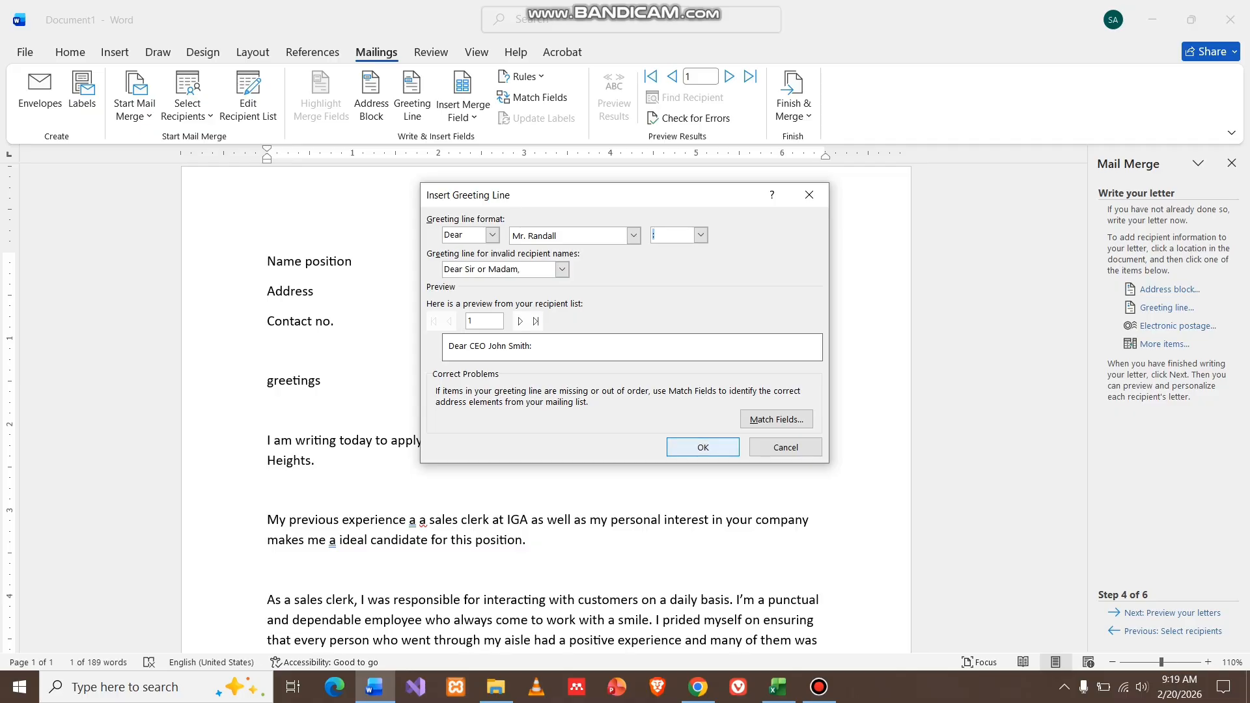
left_click(702, 447)
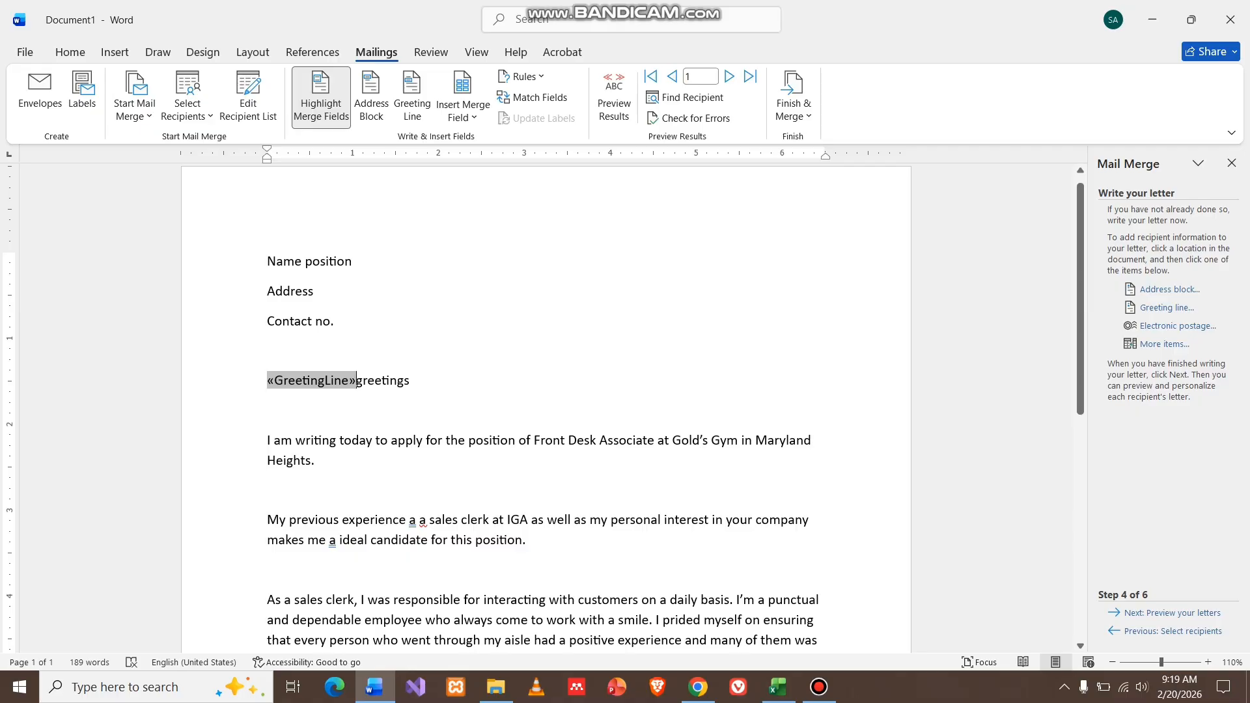
Delete the placeholder word 'greetings', then open the address block settings before 'Name position'.
double_click(383, 381)
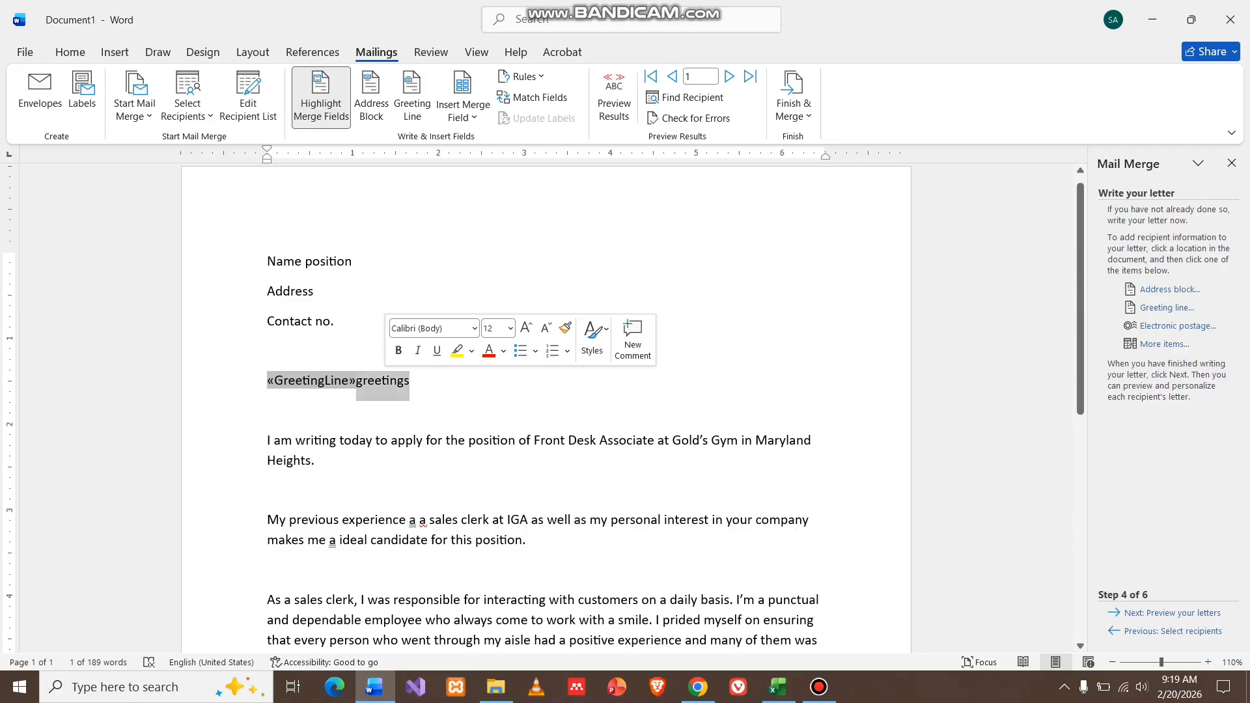
key("BackSpace")
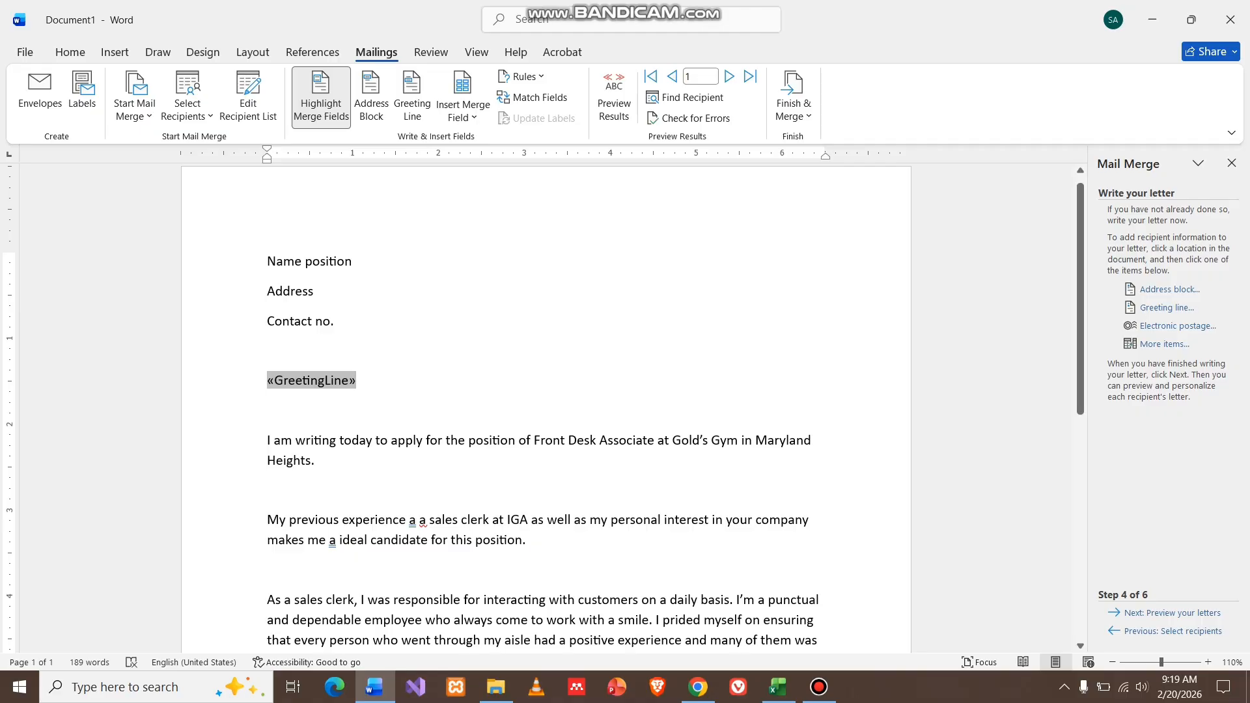
left_click_drag(340, 321, 267, 260)
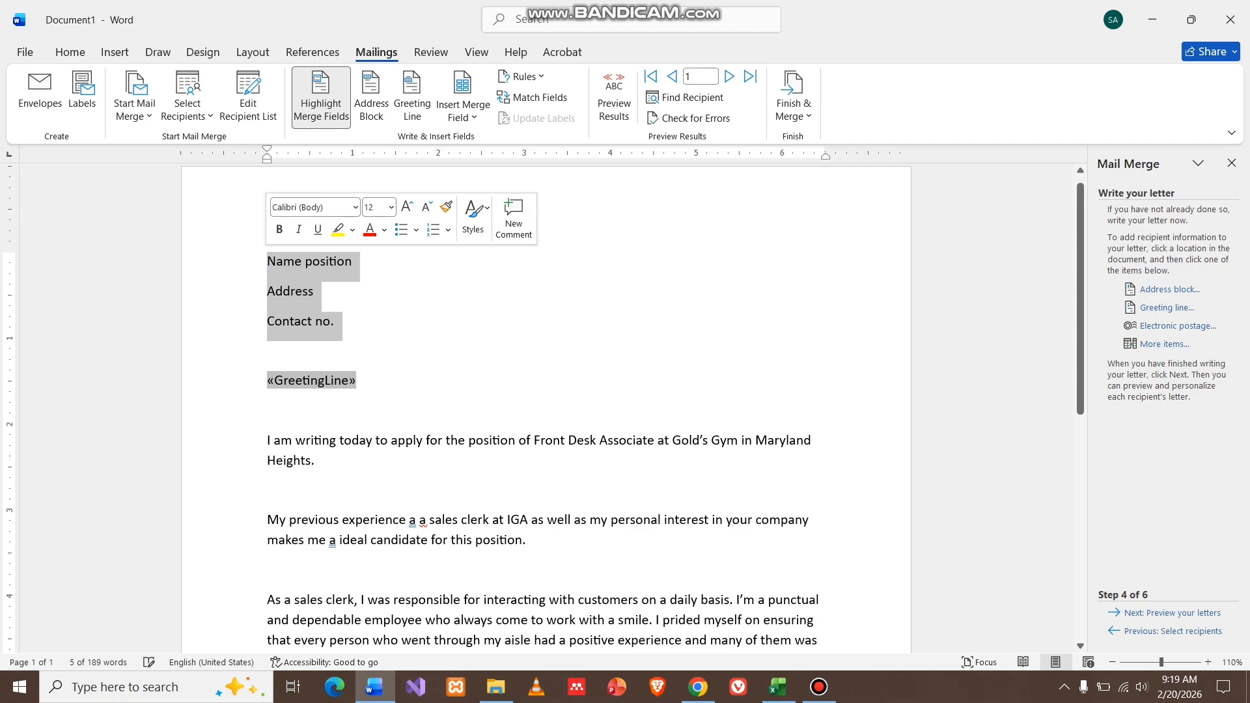
left_click(268, 261)
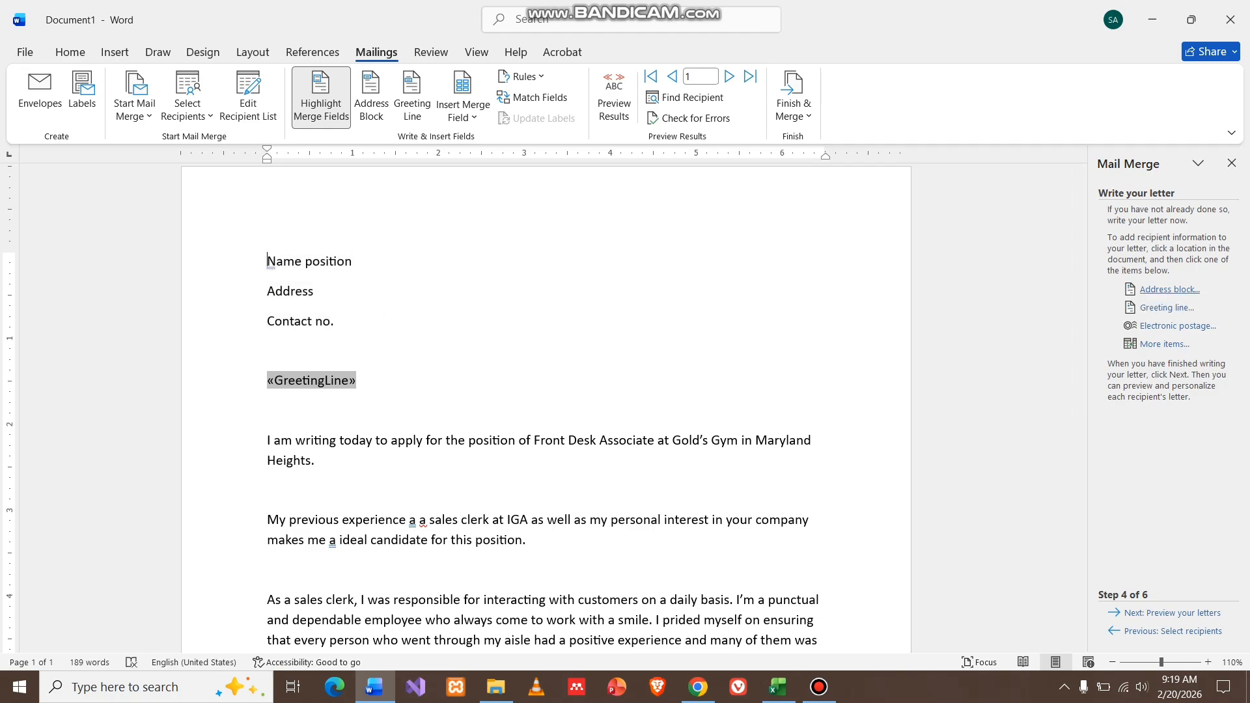
left_click(1169, 289)
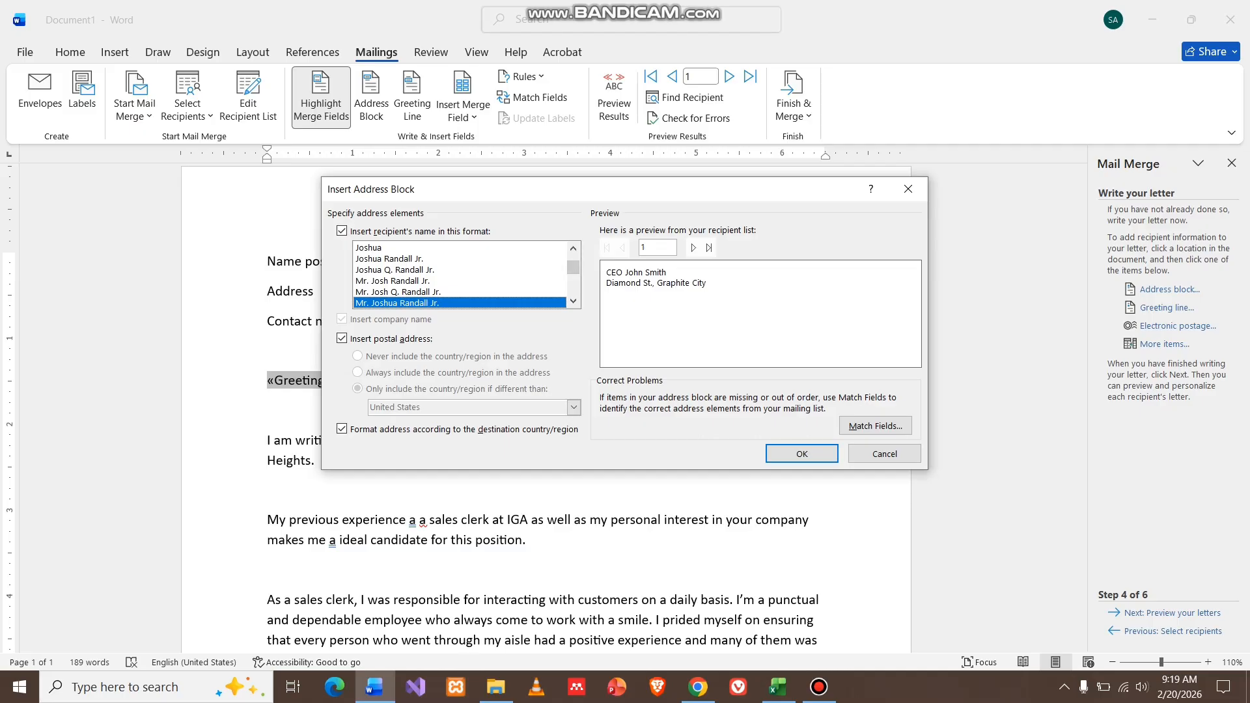
Compare recipient name formats and settle on 'Mr. Joshua Randall Jr.'.
left_click(456, 258)
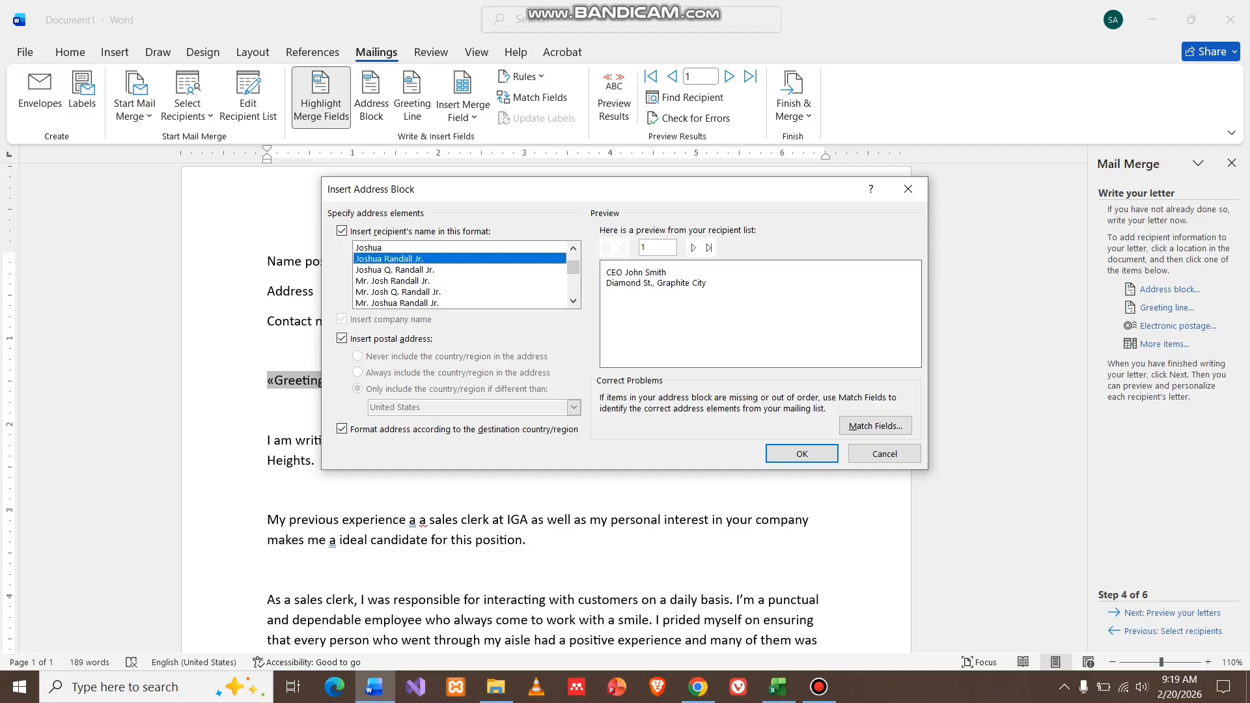
left_click(456, 269)
left_click(455, 303)
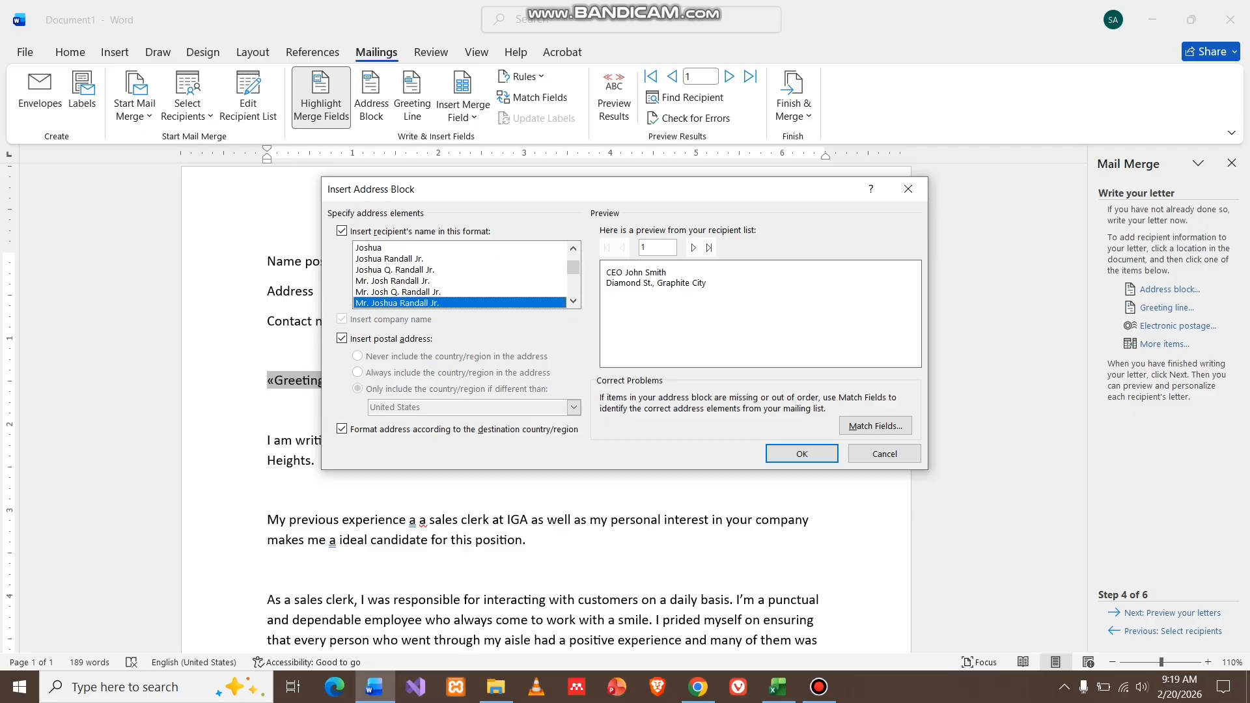
left_click(456, 281)
left_click(456, 303)
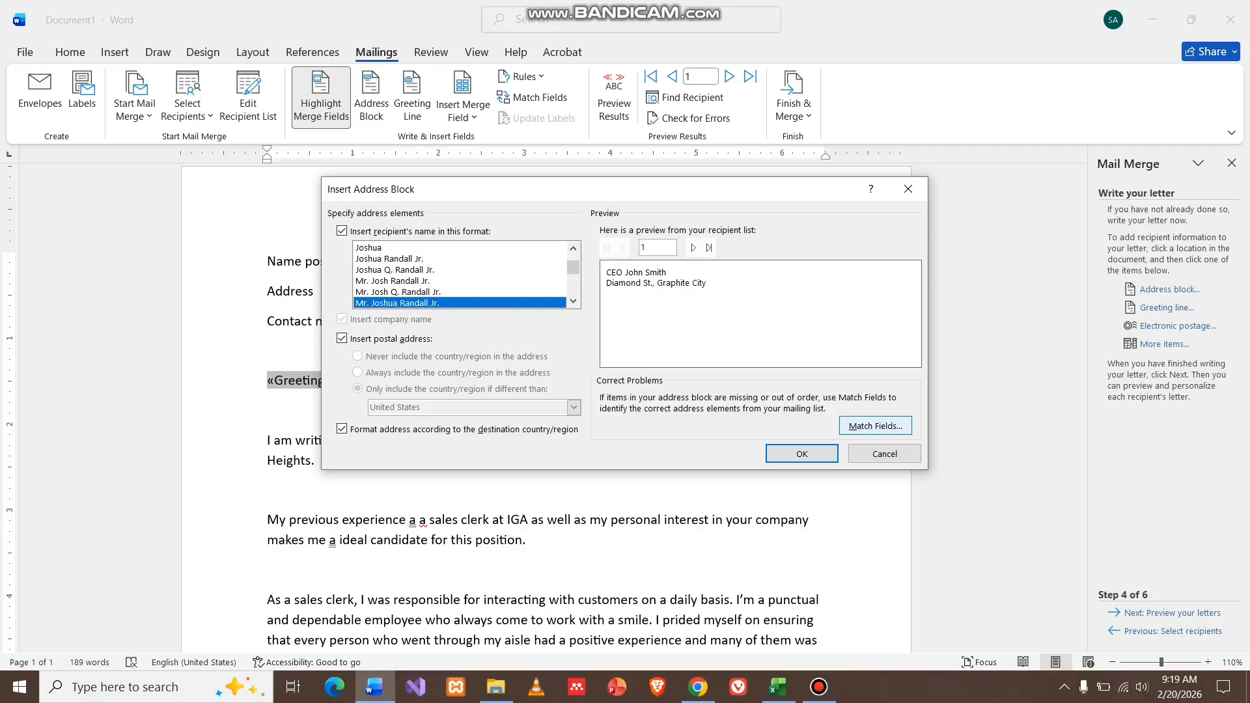
Check the address field matching against the Excel contact list's columns, then reopen Match Fields.
left_click(874, 425)
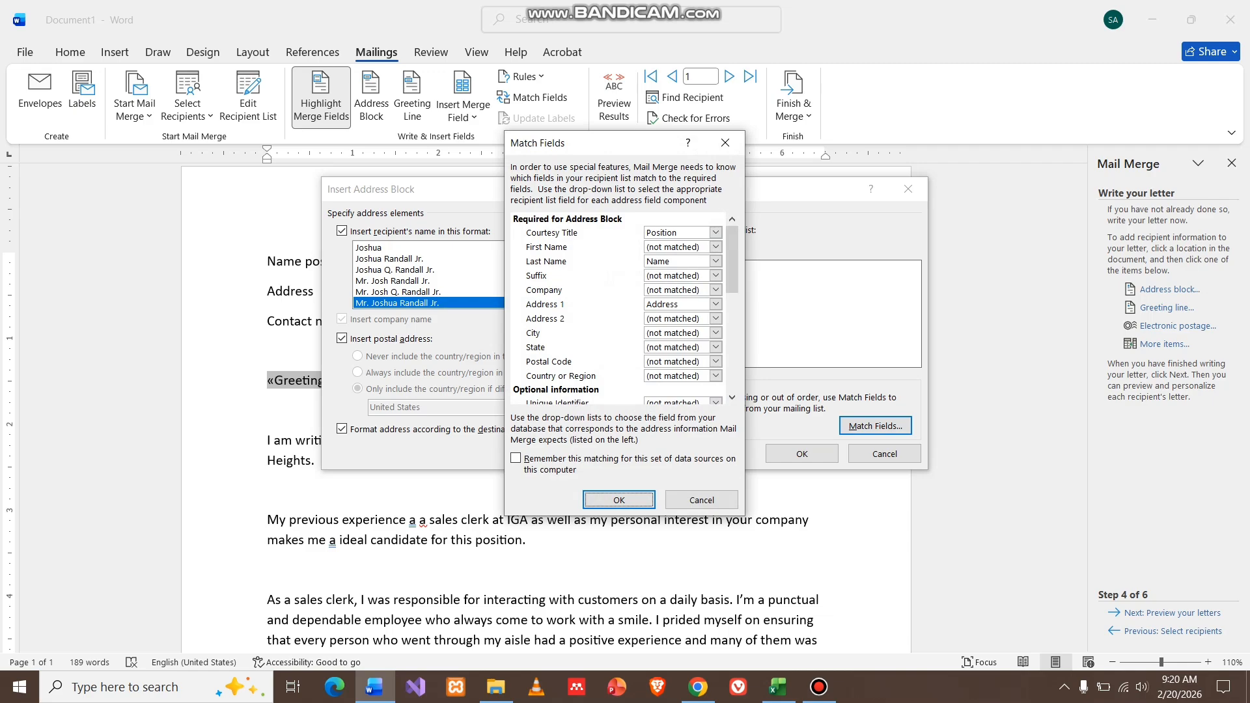
key("Escape")
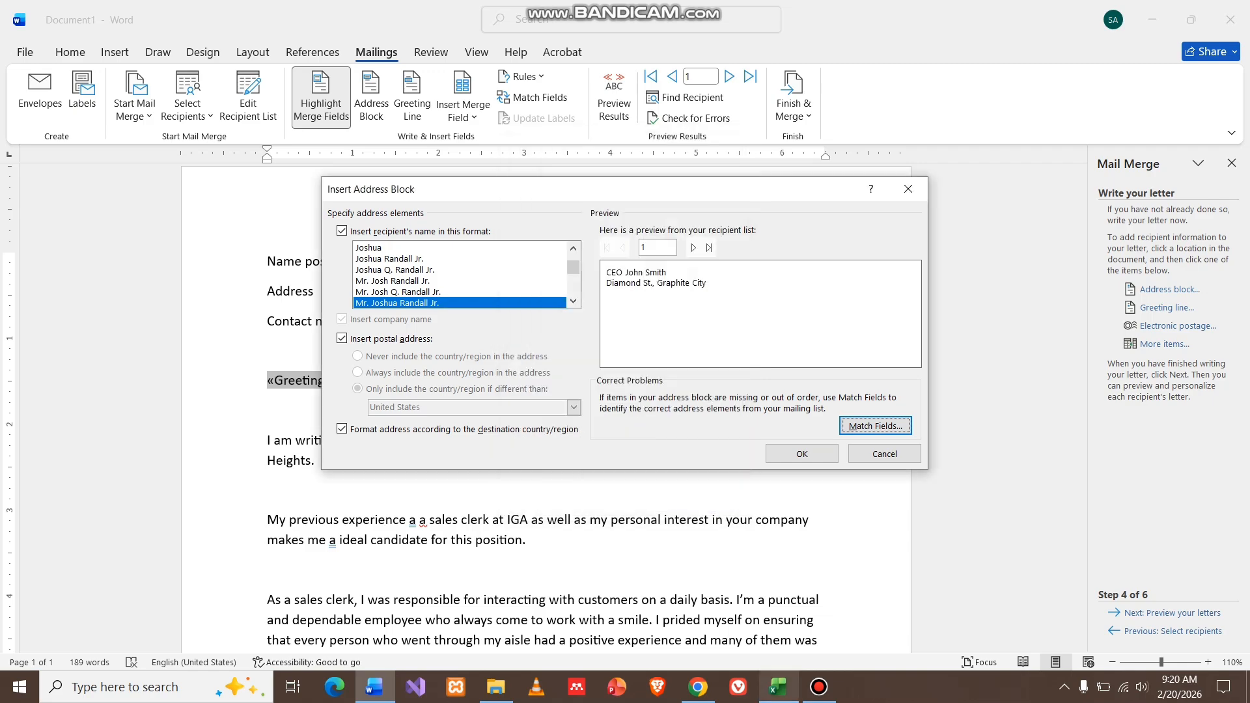
key("alt+Tab")
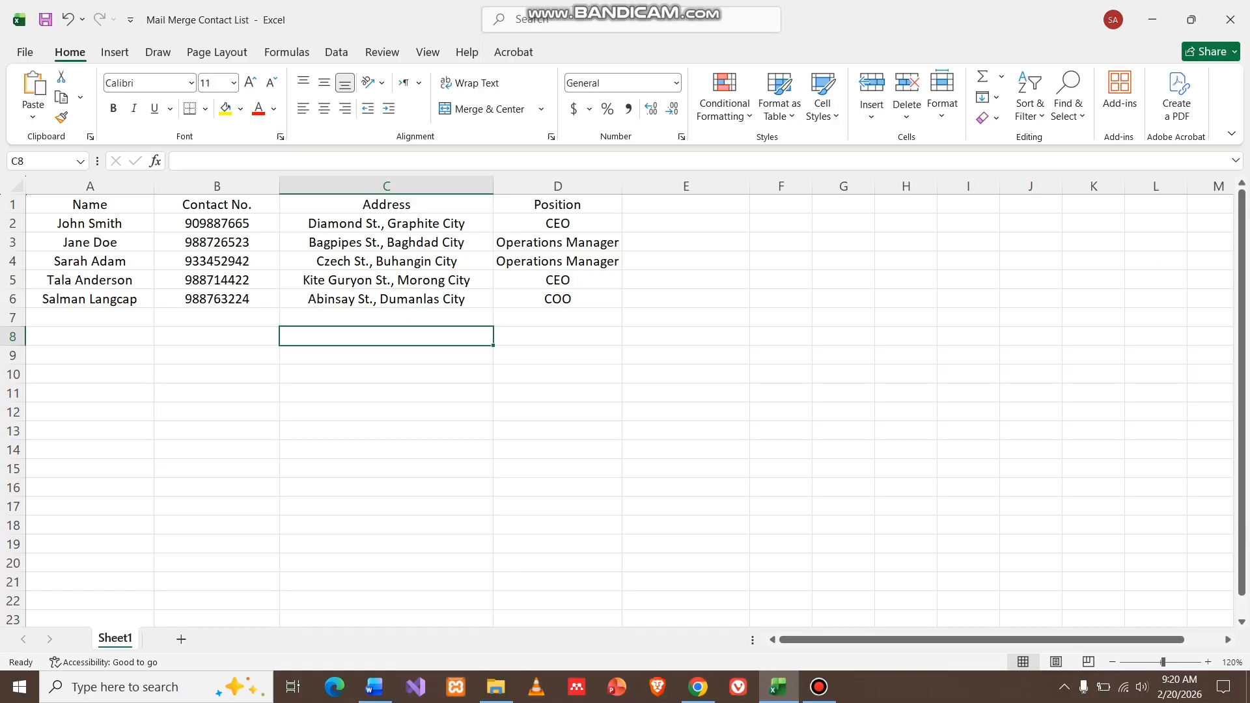
key("alt+Tab")
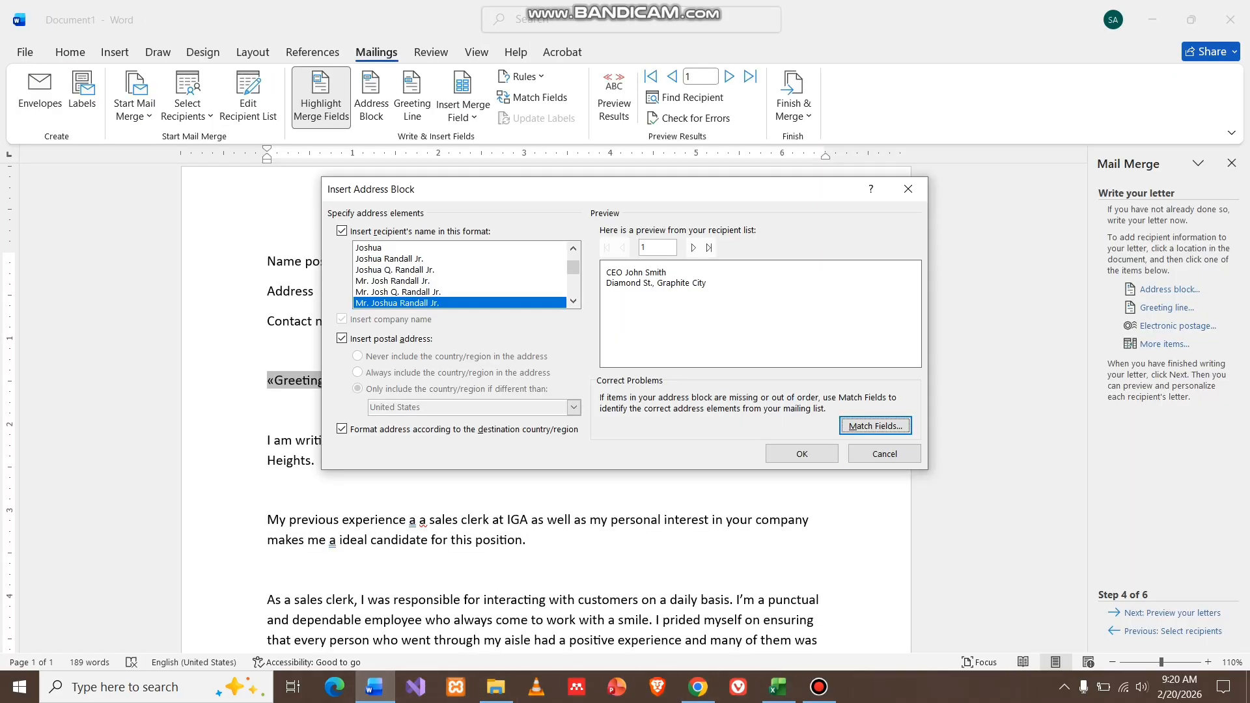
key("Return")
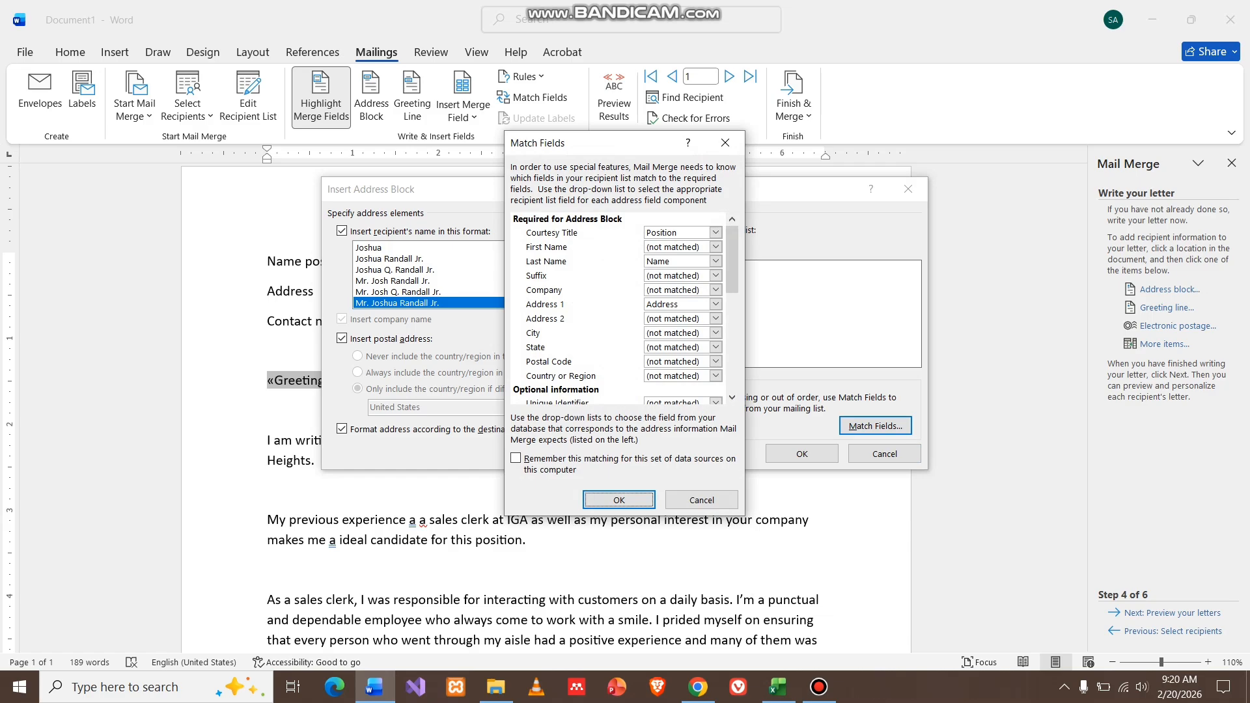
Keep Position as Courtesy Title and match Postal Code to the Contact No# column.
left_click(714, 232)
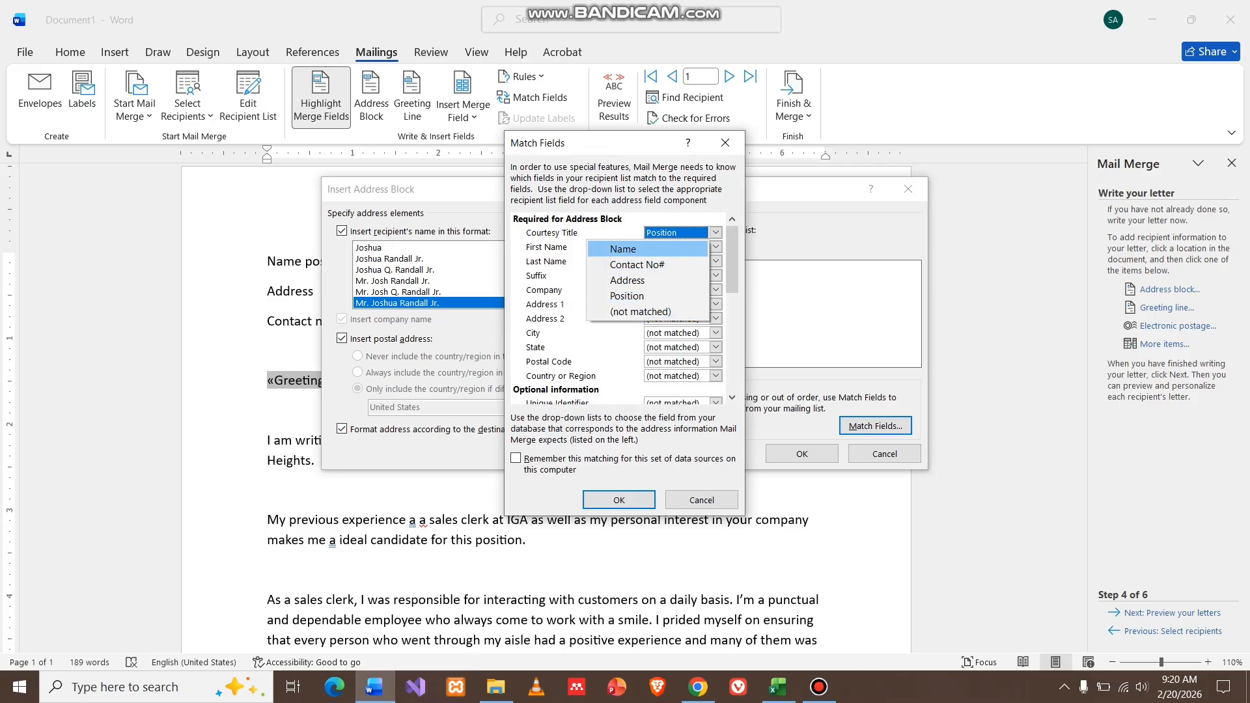
key("Escape")
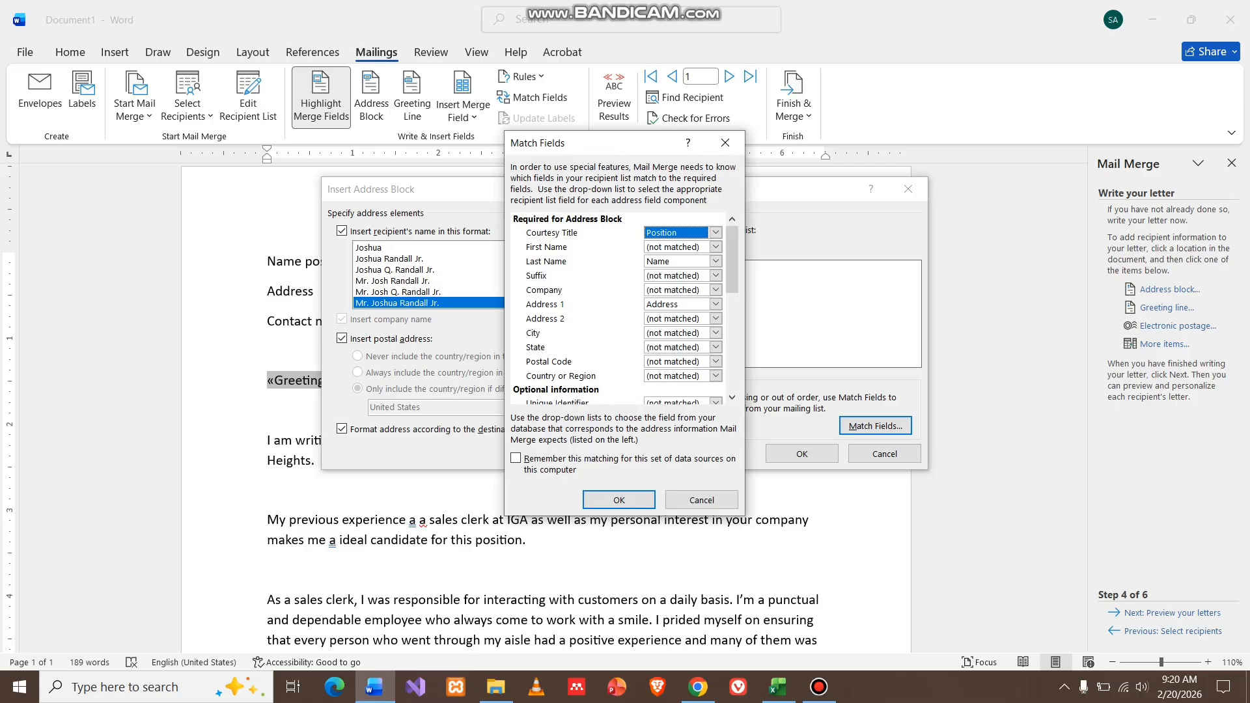
scroll(625, 309, "down", 2)
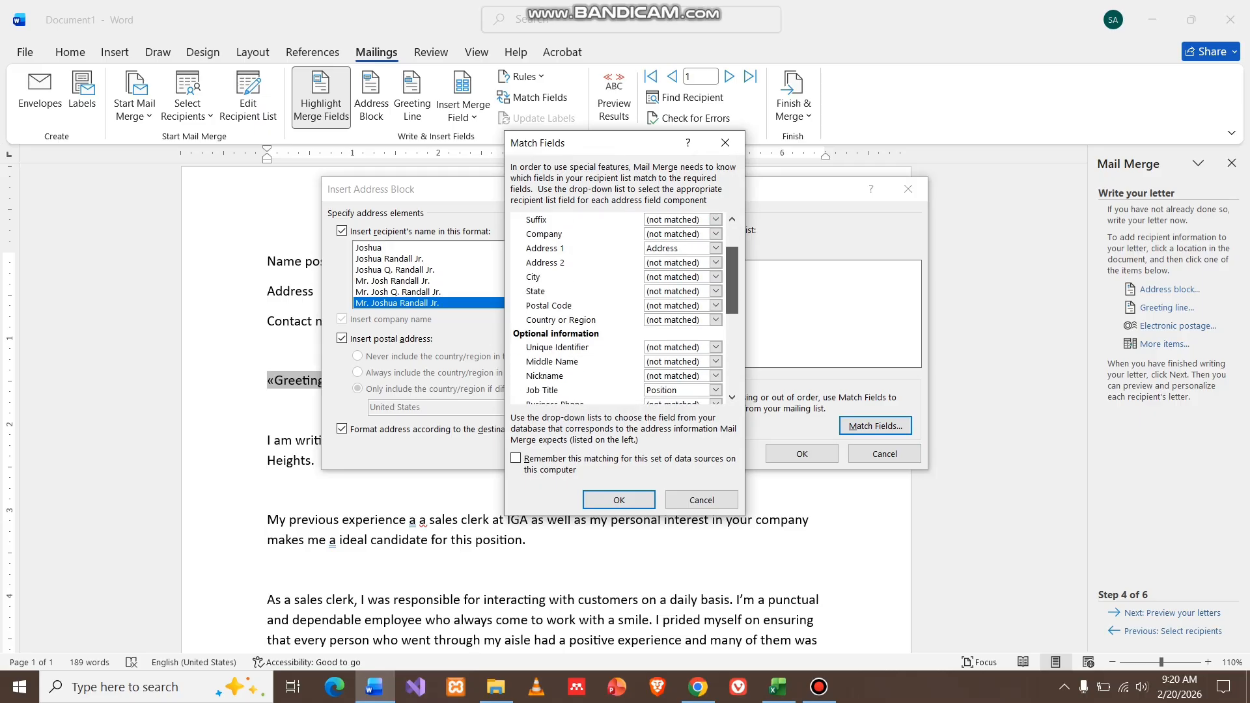
scroll(624, 309, "down", 5)
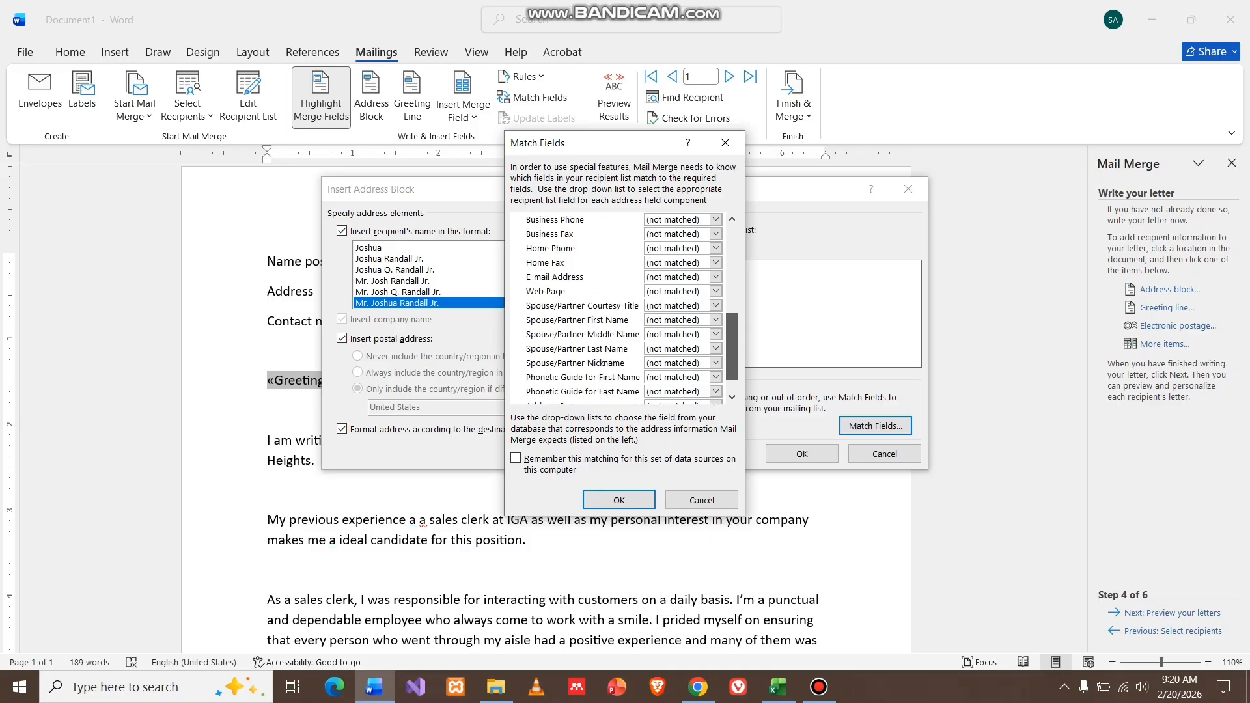
scroll(625, 309, "up", 1)
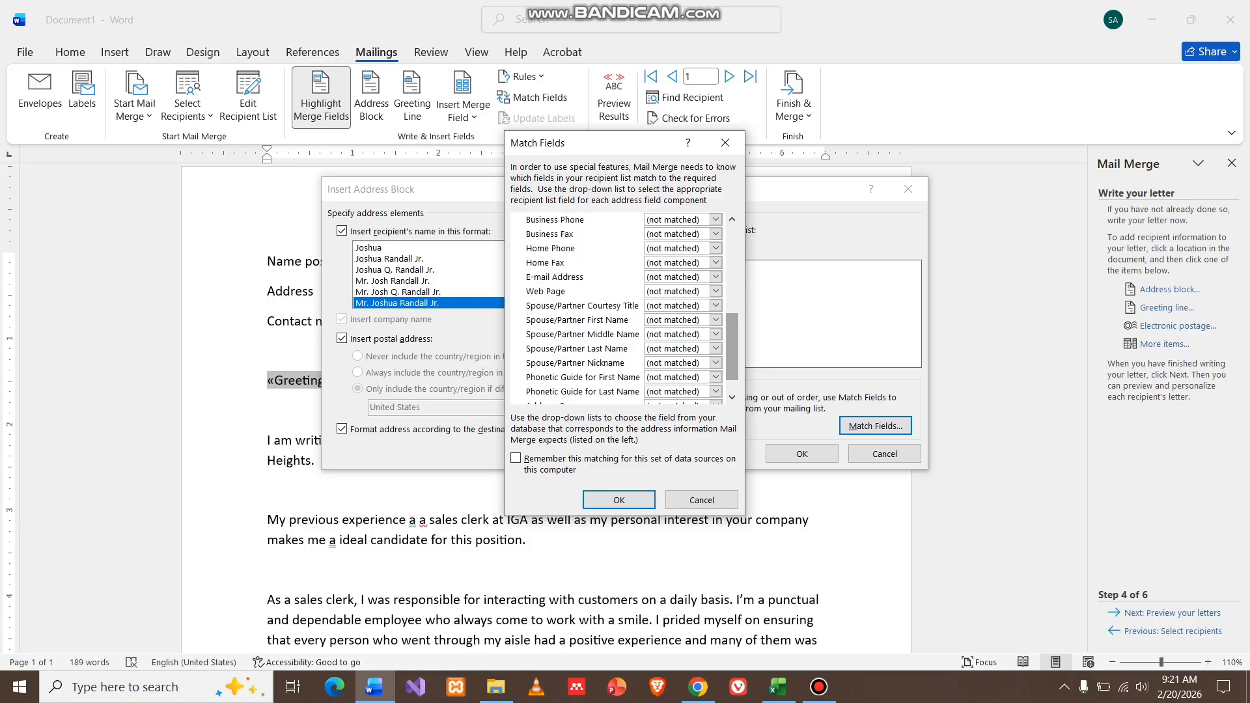
scroll(625, 306, "up", 2)
scroll(624, 309, "up", 5)
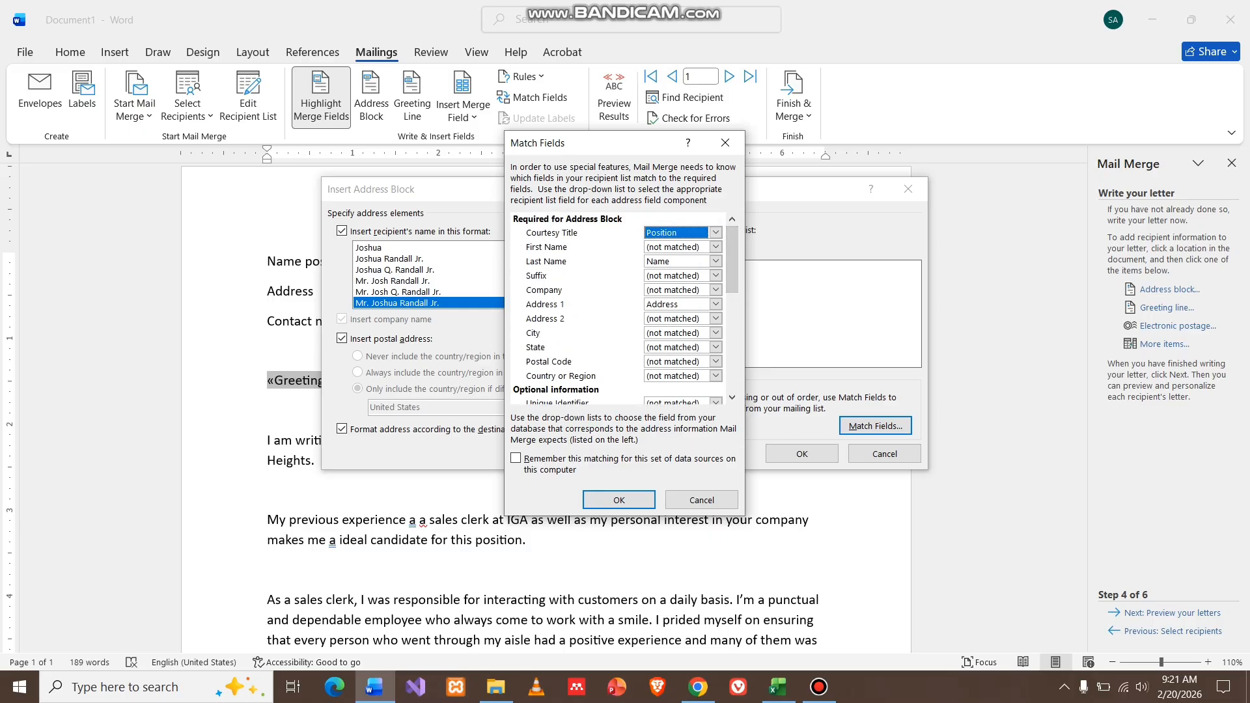
left_click(715, 361)
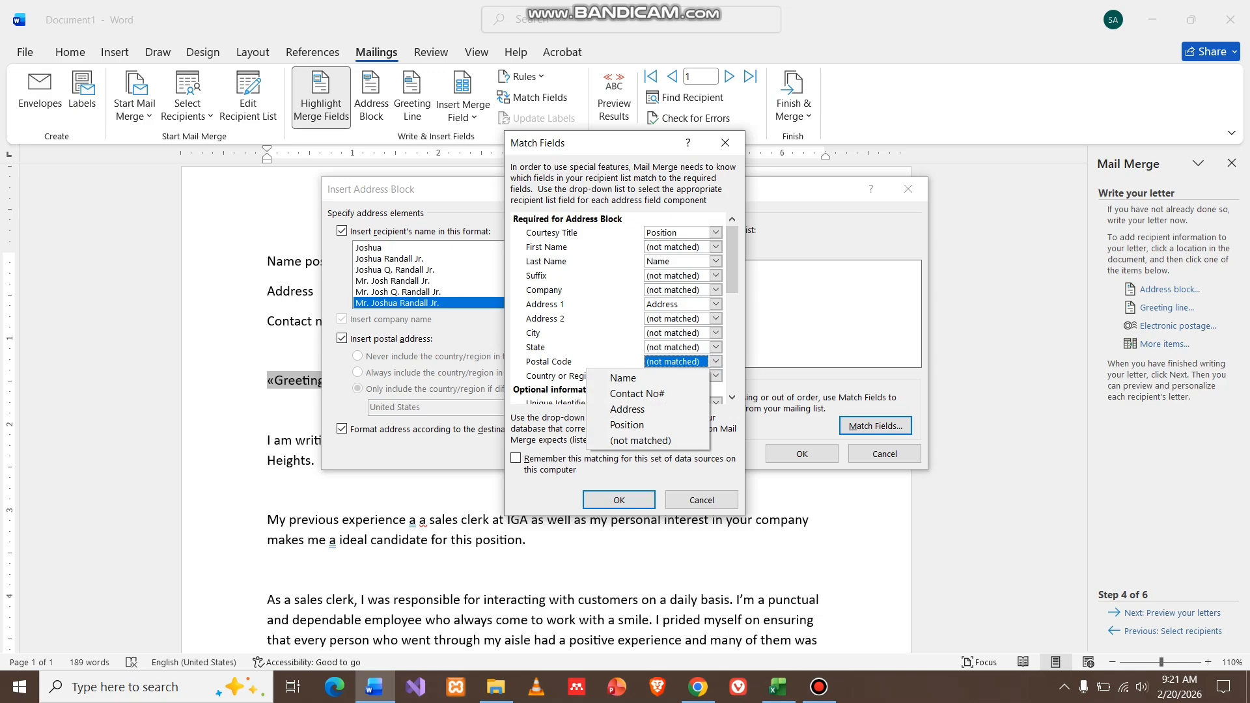
left_click(636, 393)
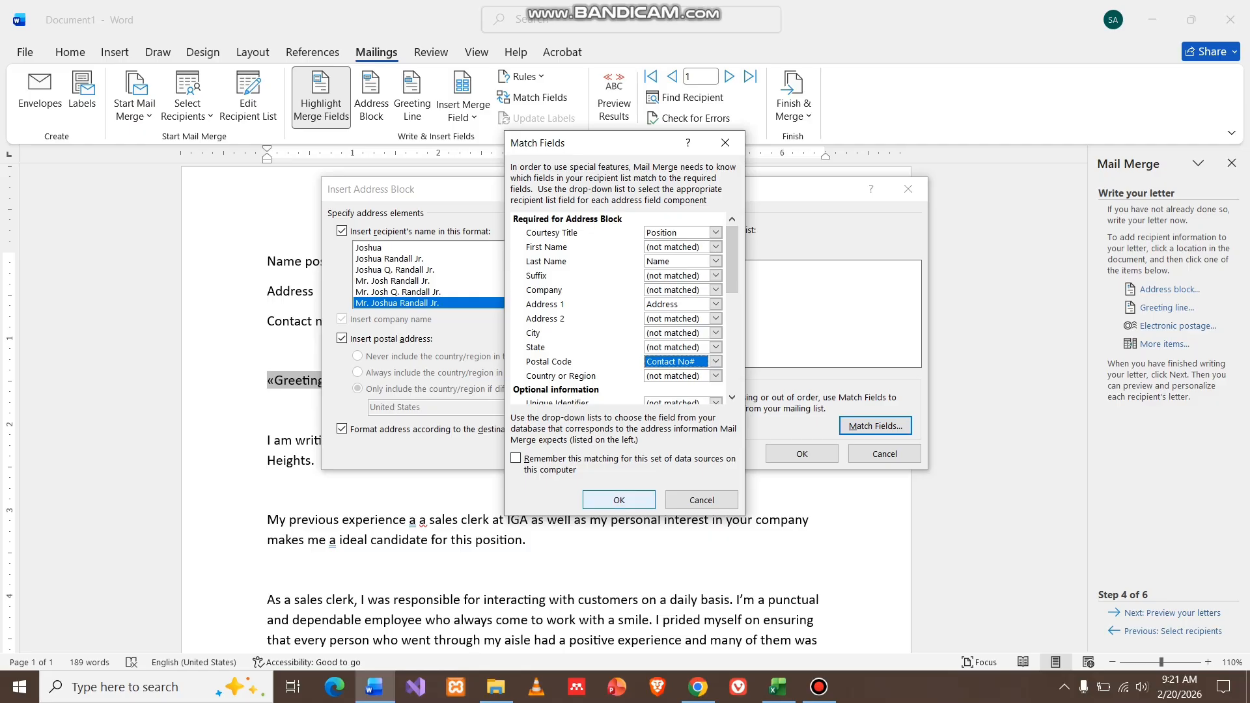
left_click(618, 499)
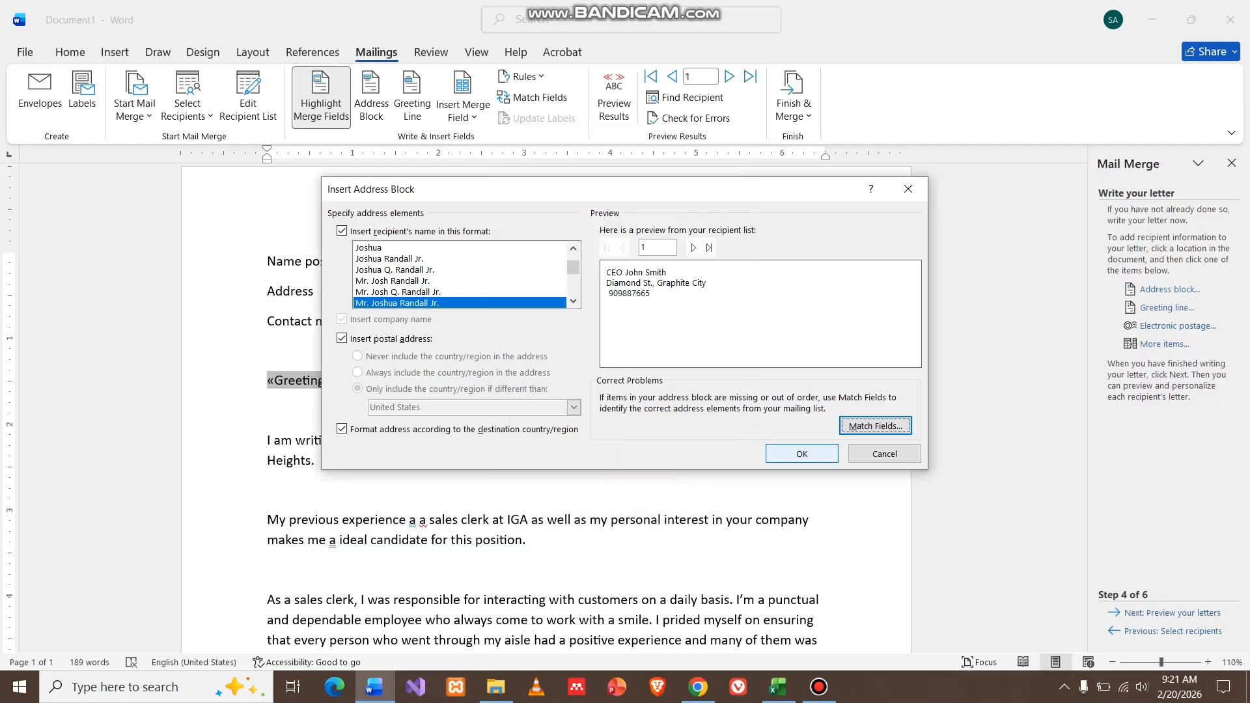
Insert «AddressBlock» in place of the old name, address and contact lines, then preview recipient 1.
left_click(801, 453)
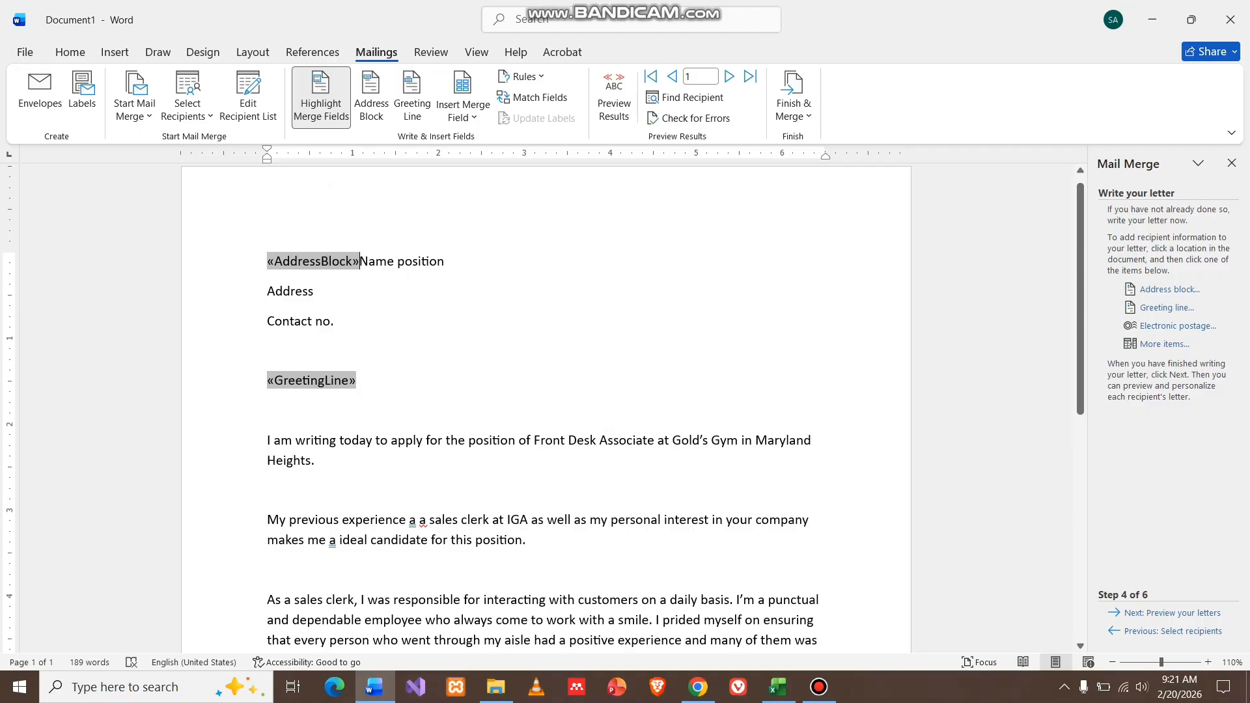
left_click_drag(360, 261, 393, 335)
key("Delete")
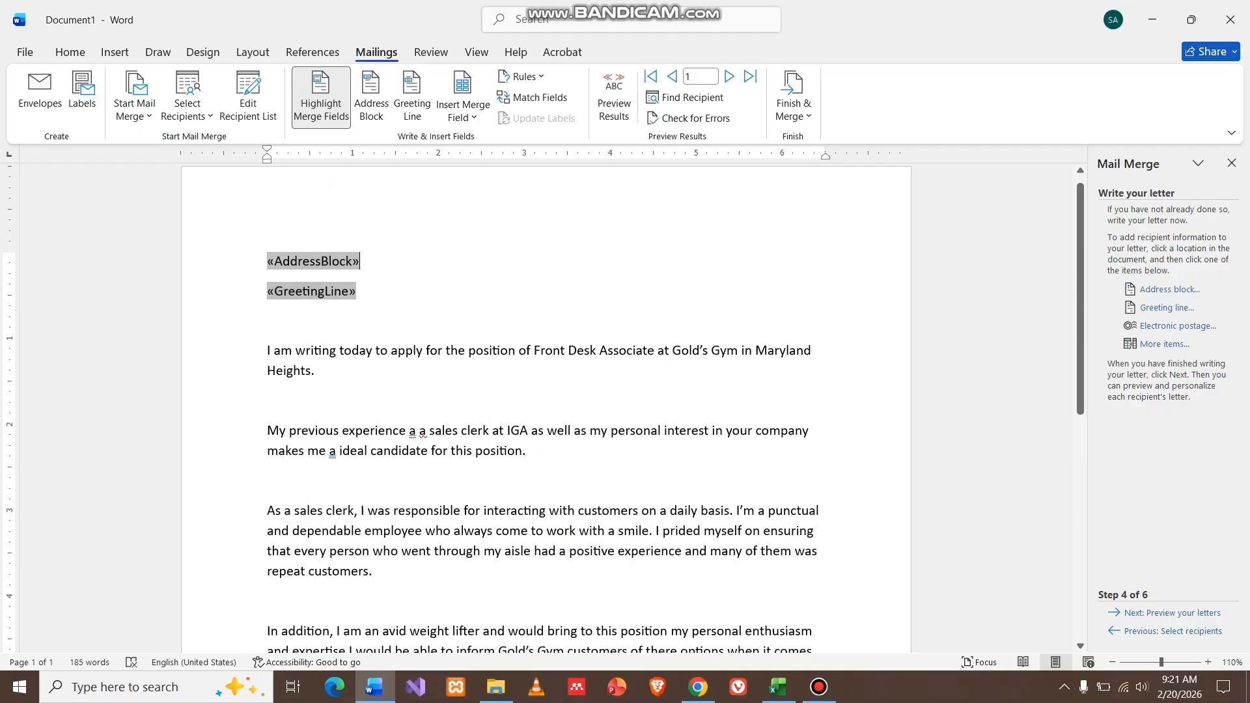
key("Return")
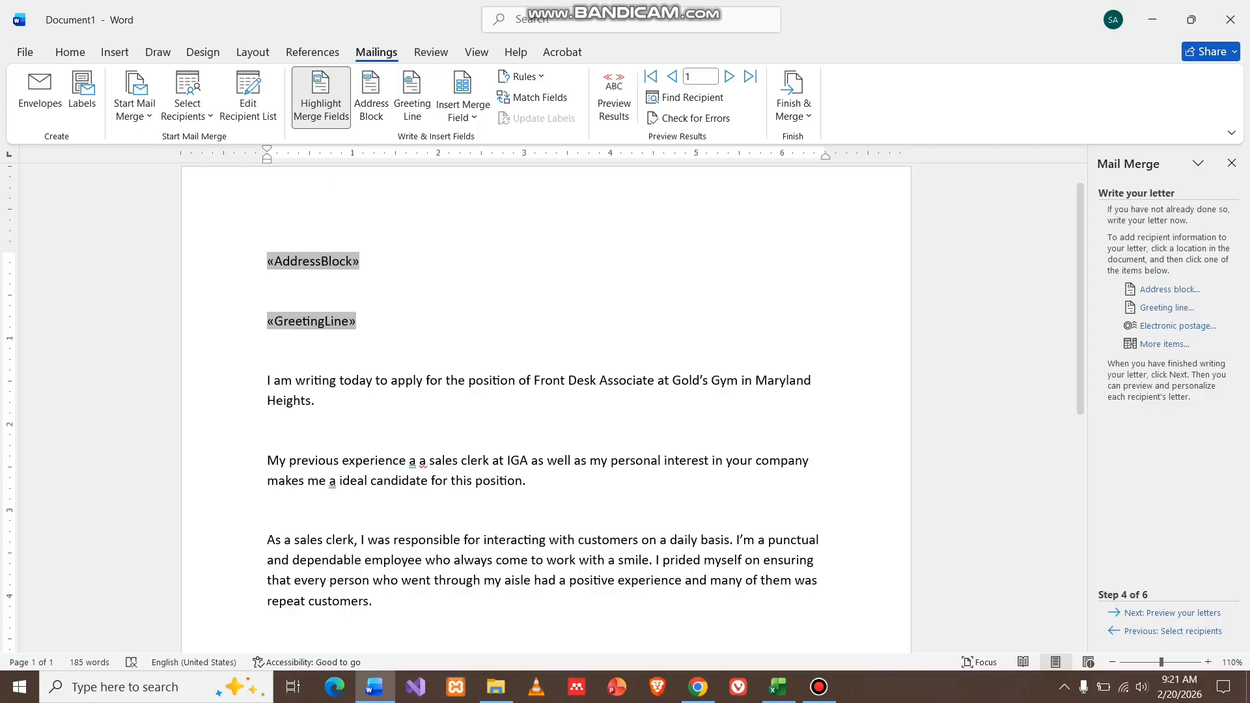
left_click(1172, 612)
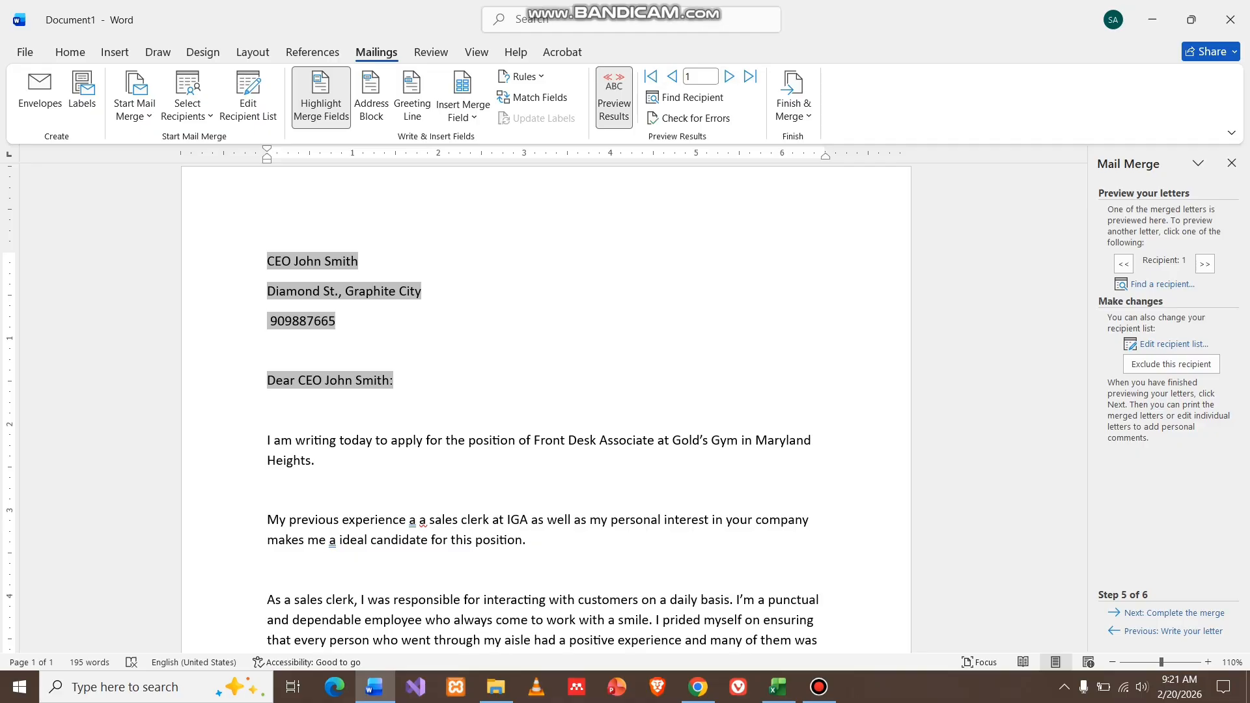
Preview the letters for recipients 2 through 5, then advance to step 6, Complete the merge.
left_click(729, 76)
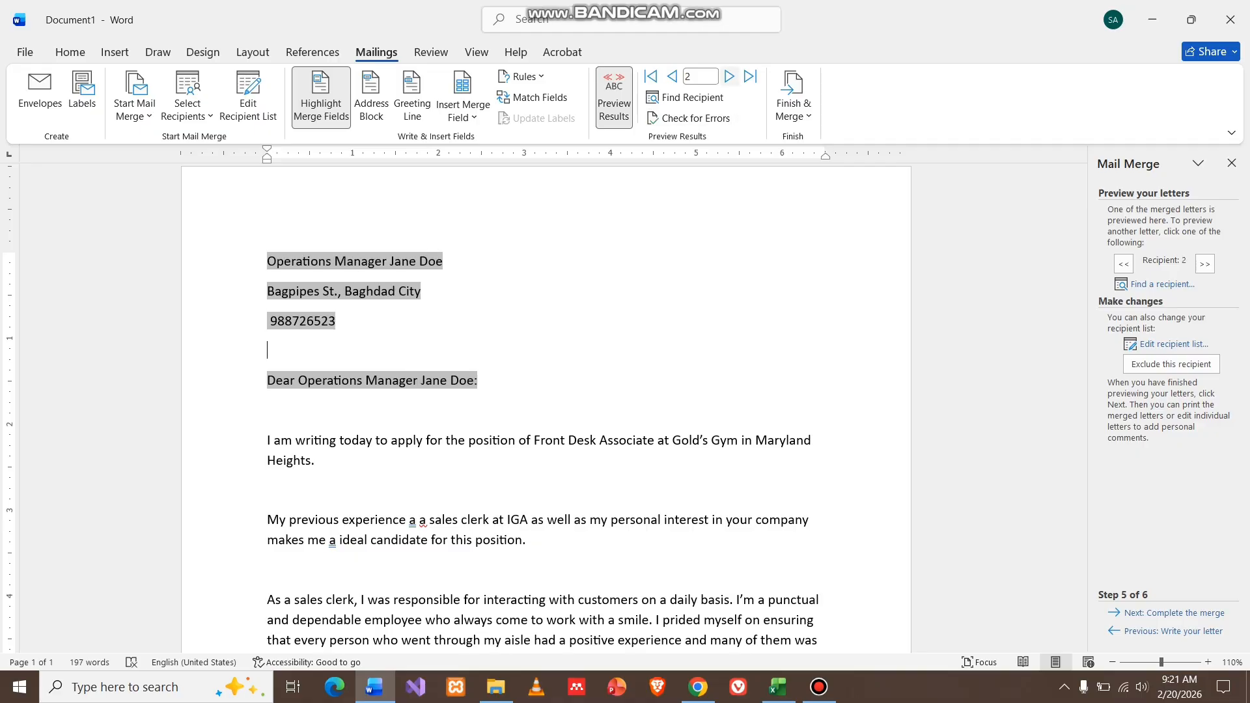
left_click(728, 76)
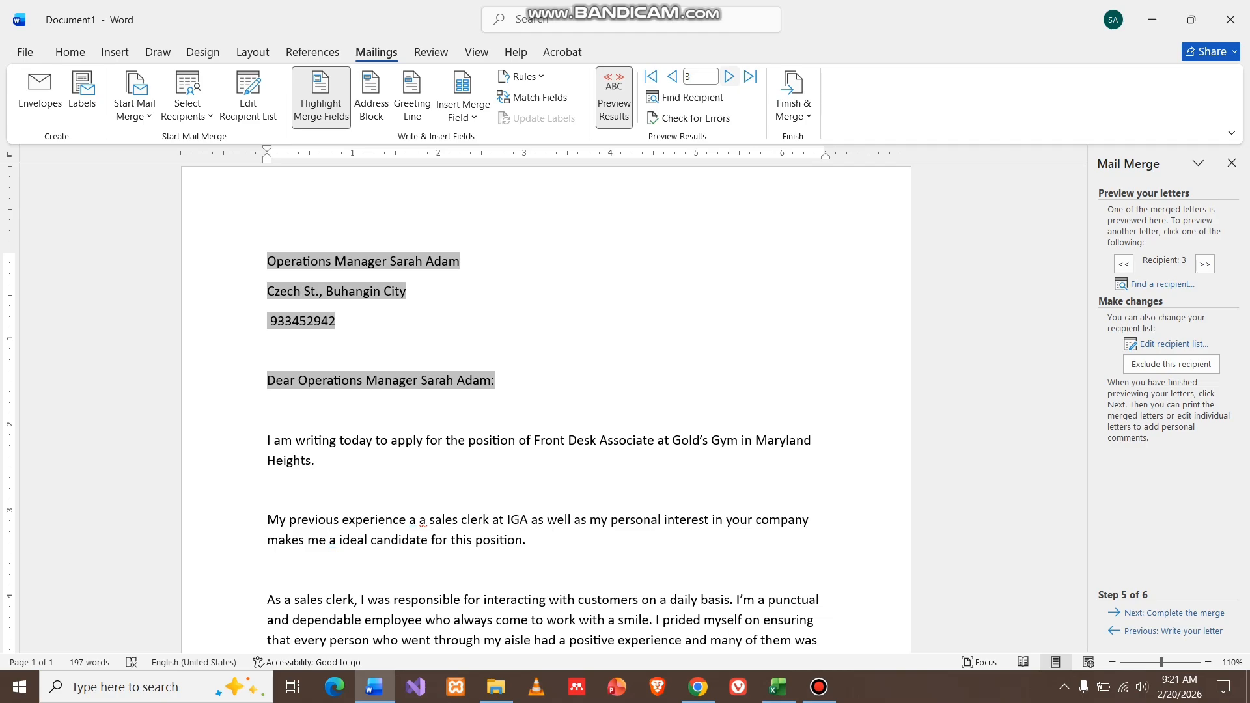
left_click(729, 77)
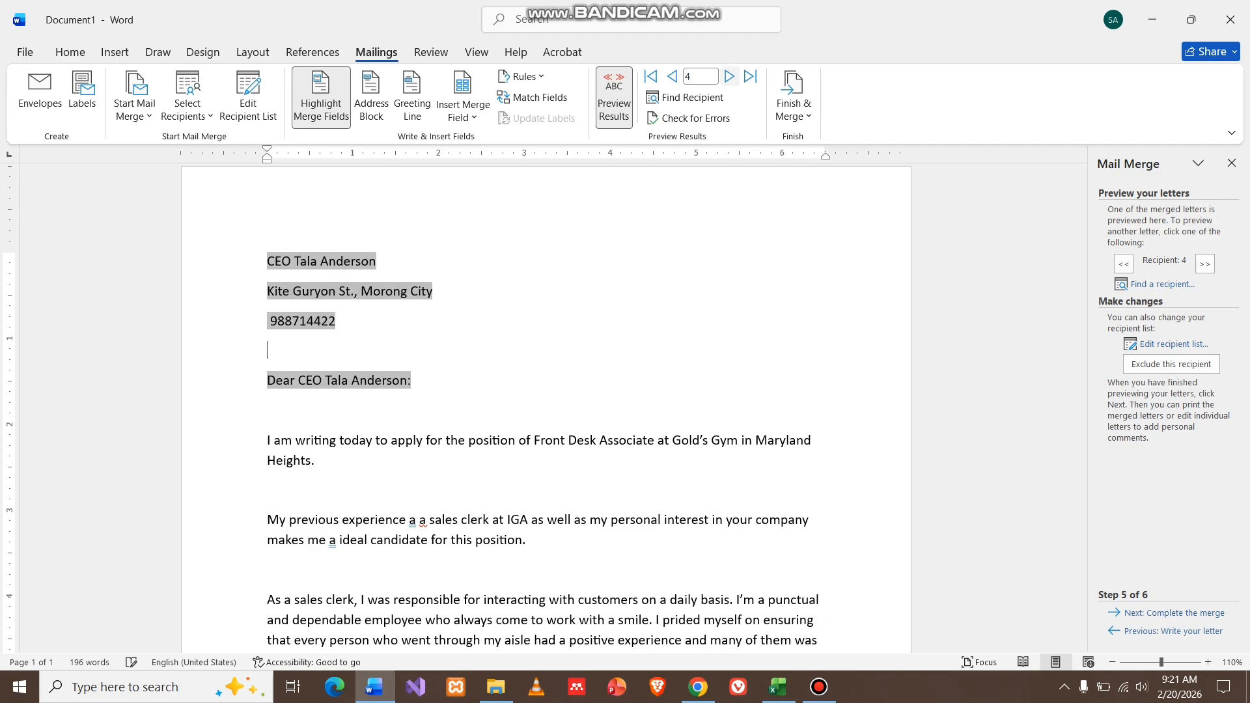
left_click(729, 76)
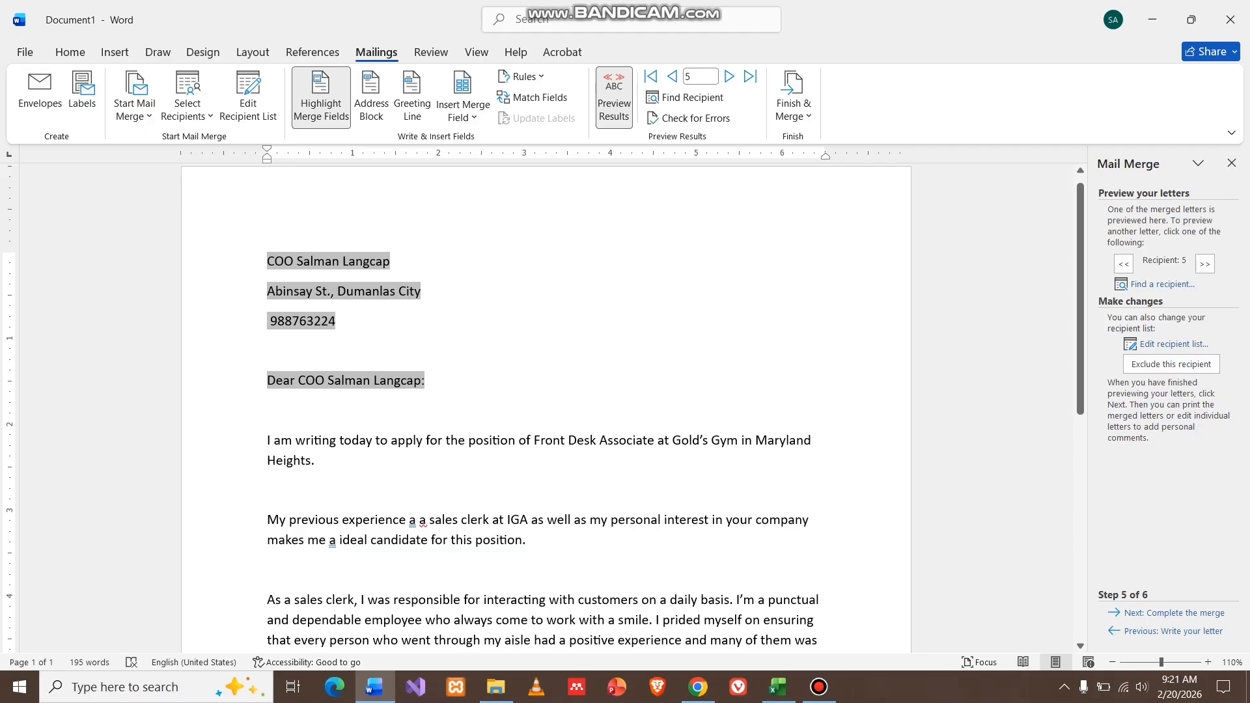
left_click(1173, 613)
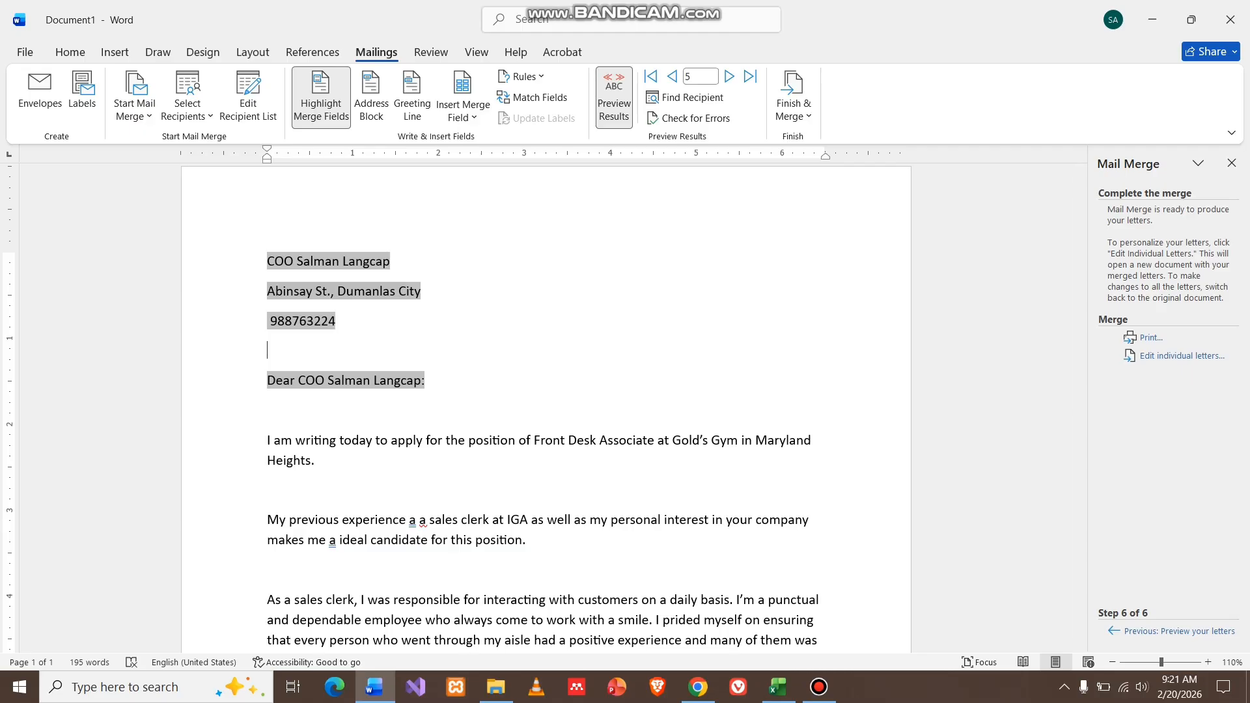
Save the mail-merge cover letter from the File backstage.
left_click(25, 52)
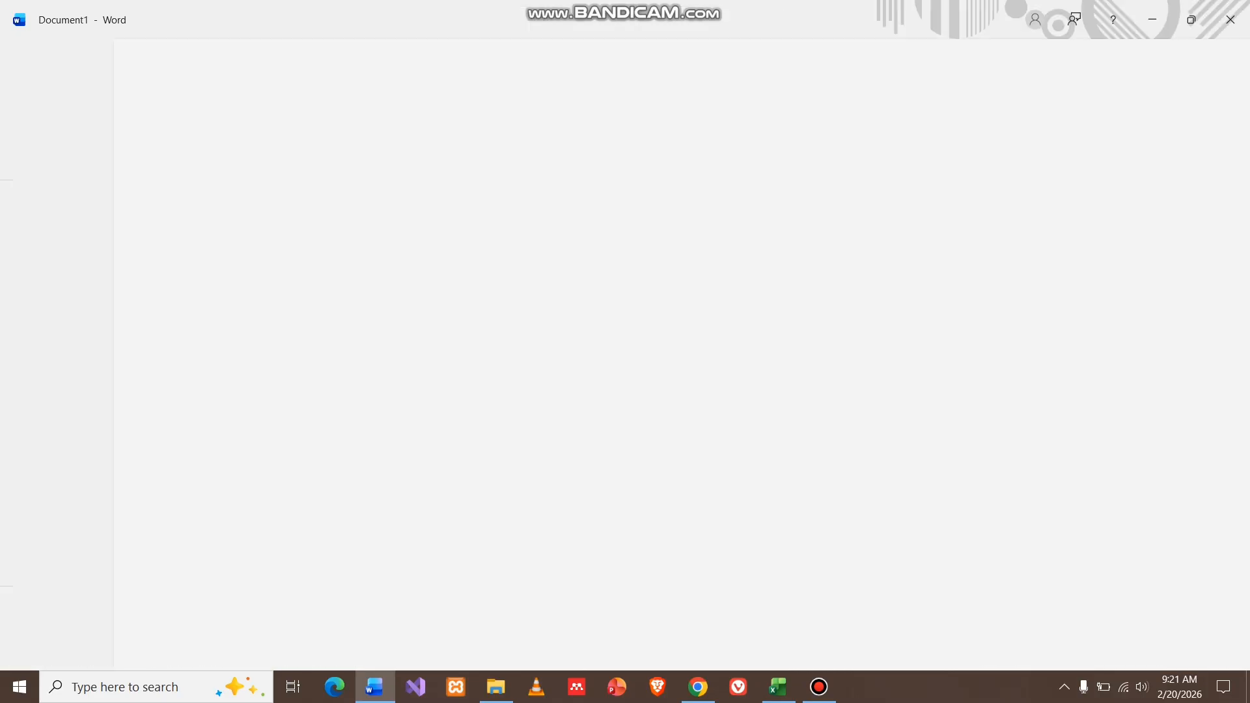
left_click(52, 235)
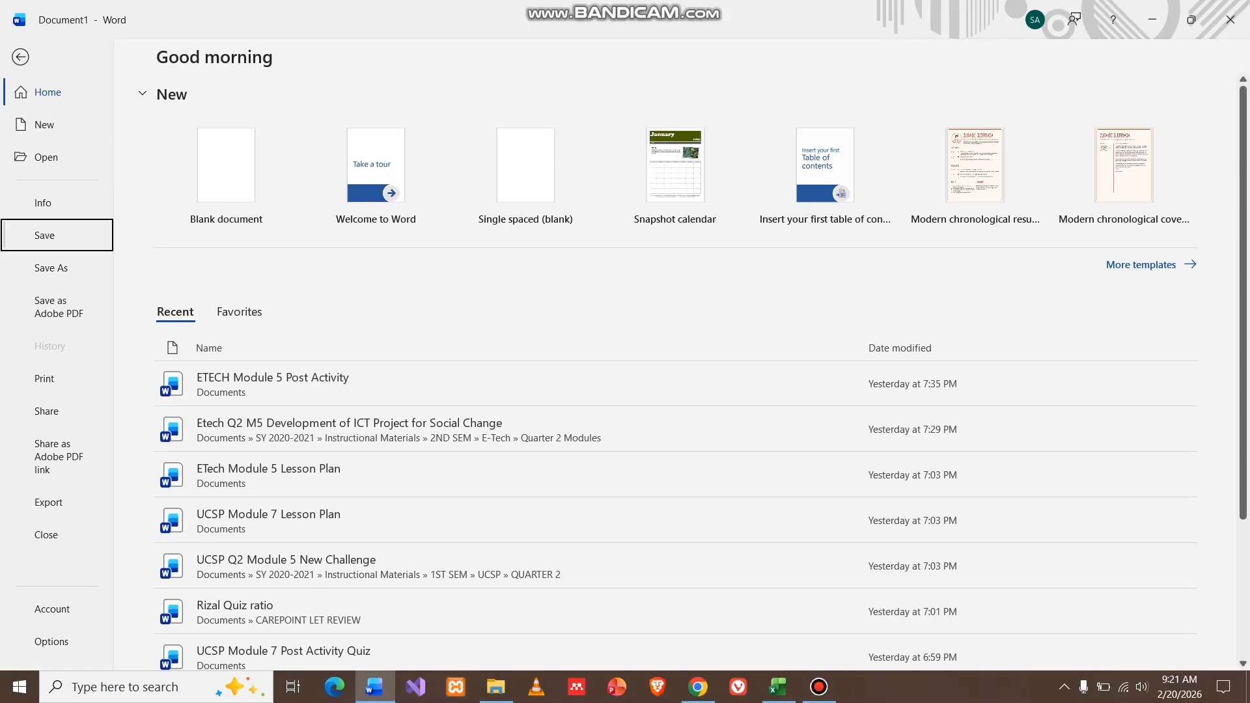